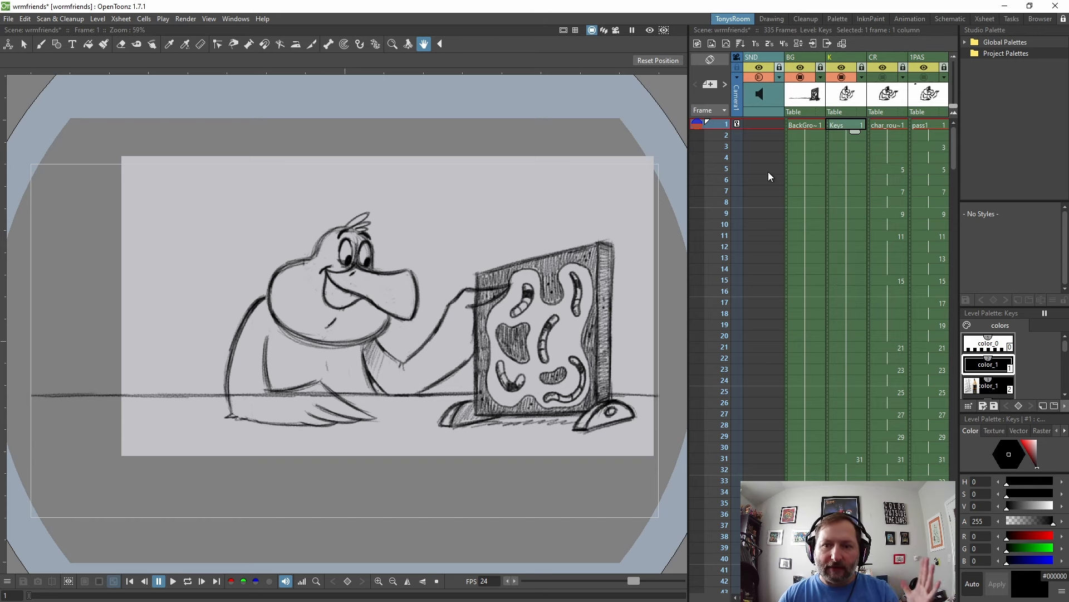
# - Examine the dialogue waveform and its Do note in the sound column, starting from frame 47
pyautogui.scroll(-5, 761, 182)
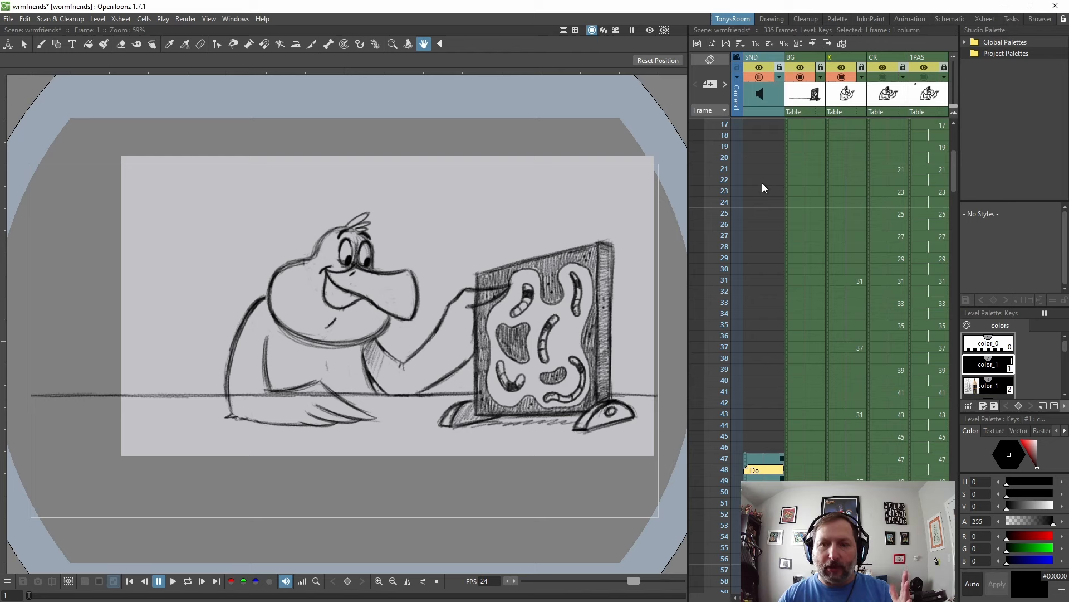
pyautogui.scroll(3, 762, 184)
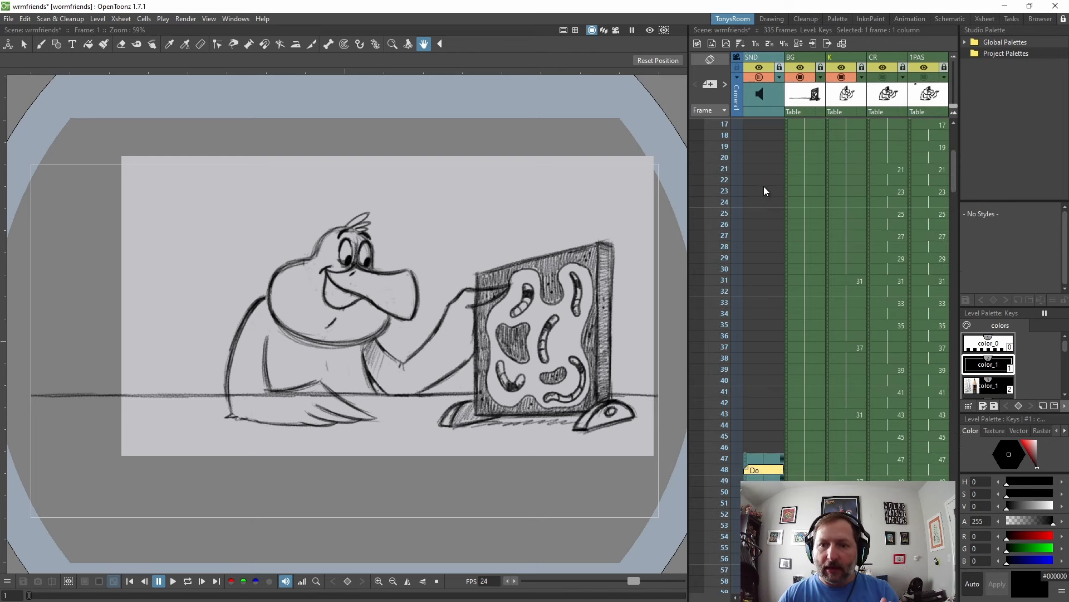
pyautogui.scroll(-3, 764, 190)
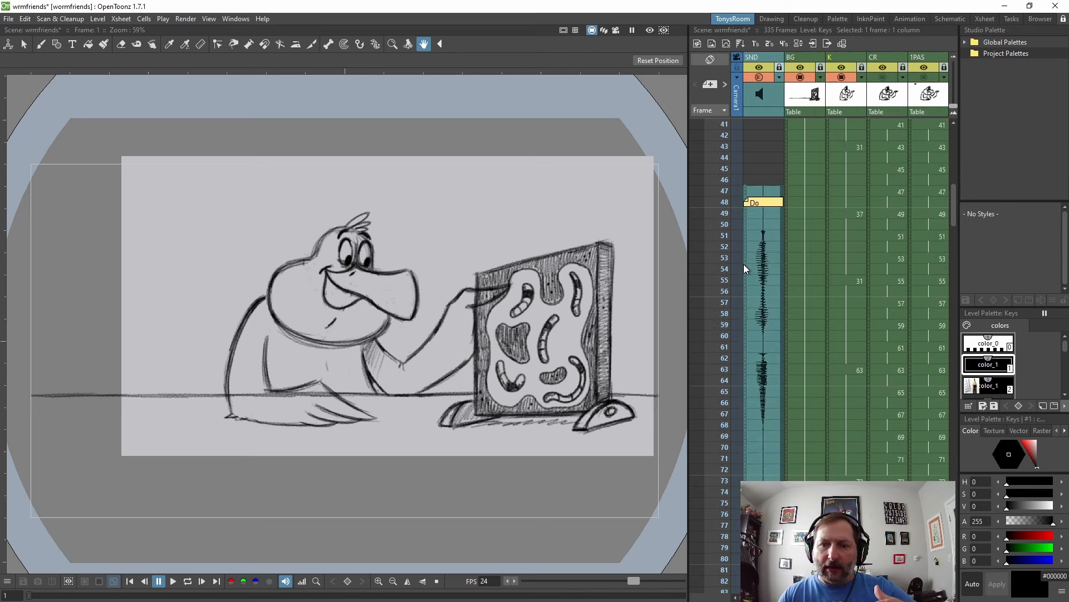
pyautogui.click(745, 230)
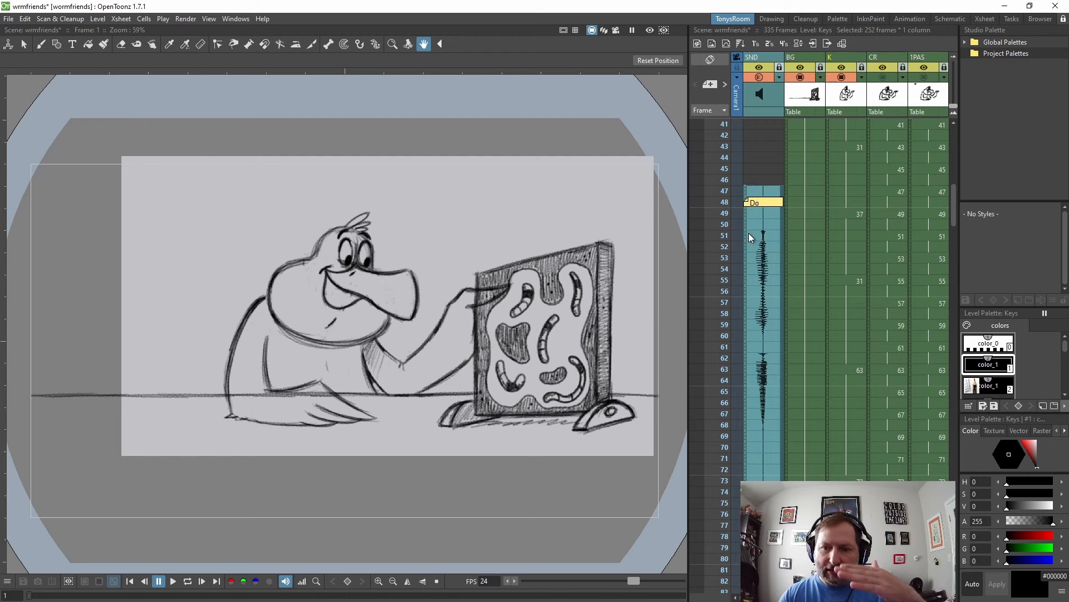
pyautogui.click(770, 256)
pyautogui.scroll(3, 766, 263)
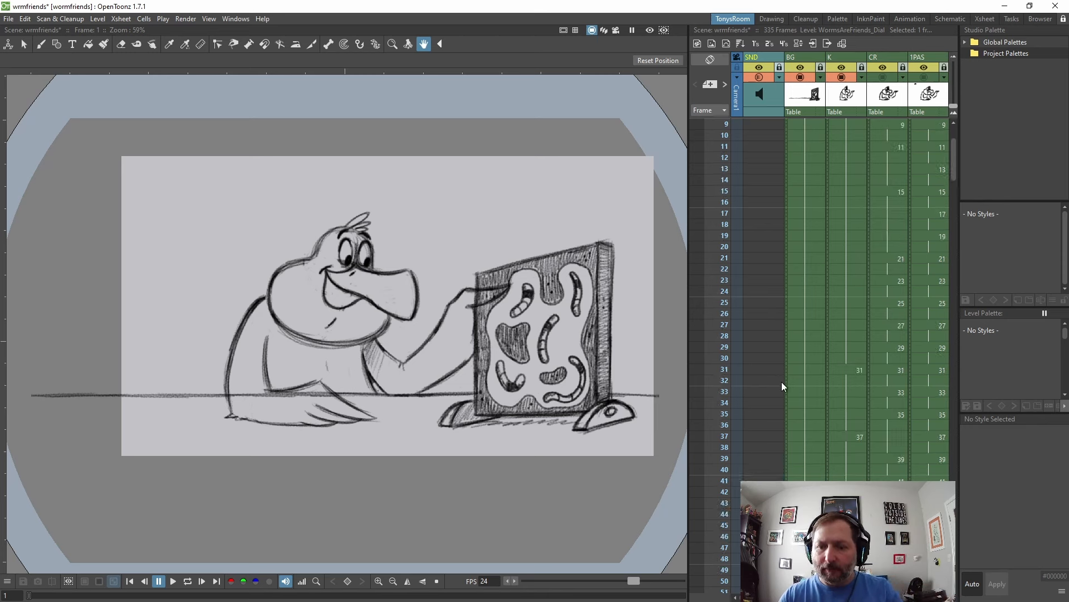
pyautogui.scroll(-4, 780, 382)
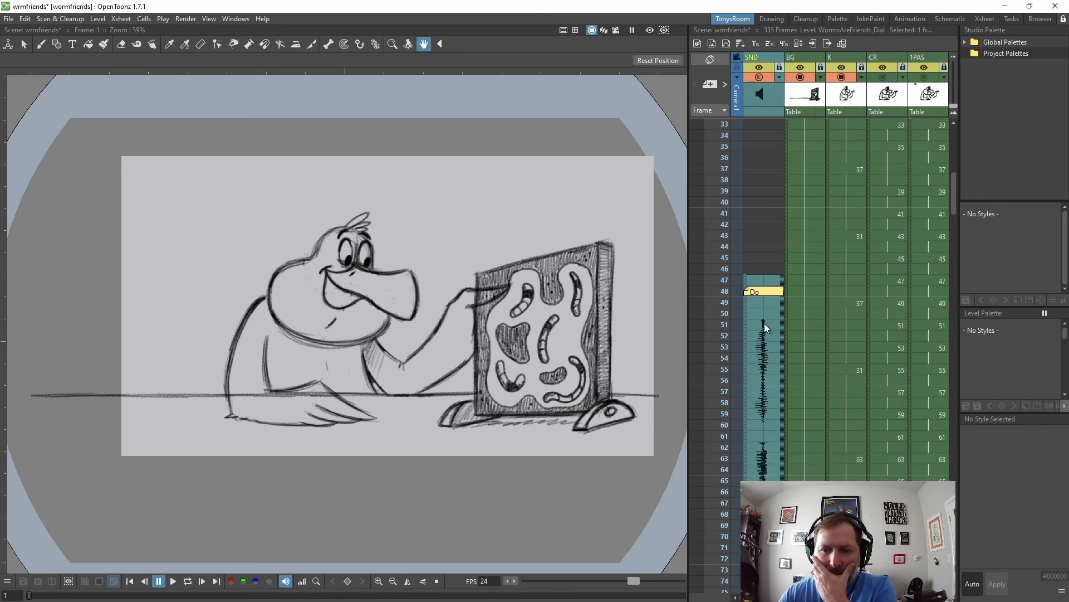
pyautogui.click(842, 78)
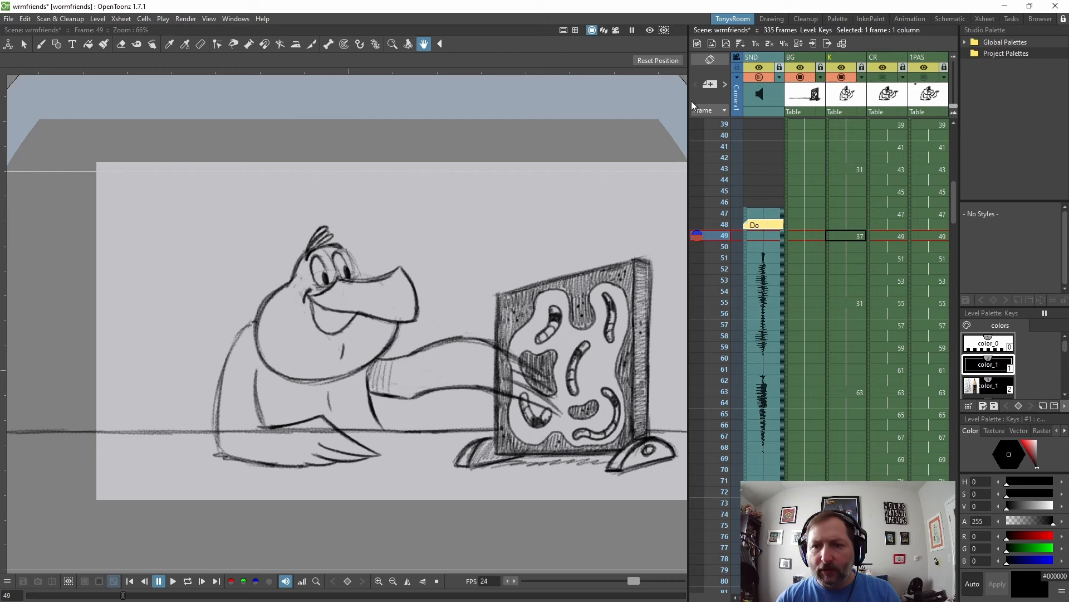
pyautogui.click(767, 314)
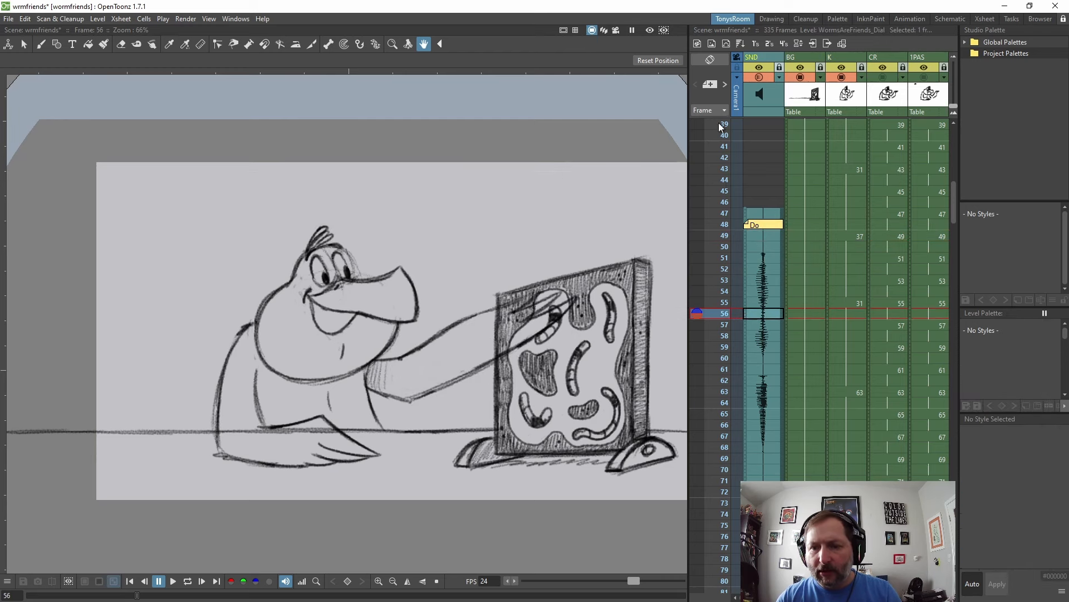
pyautogui.click(712, 87)
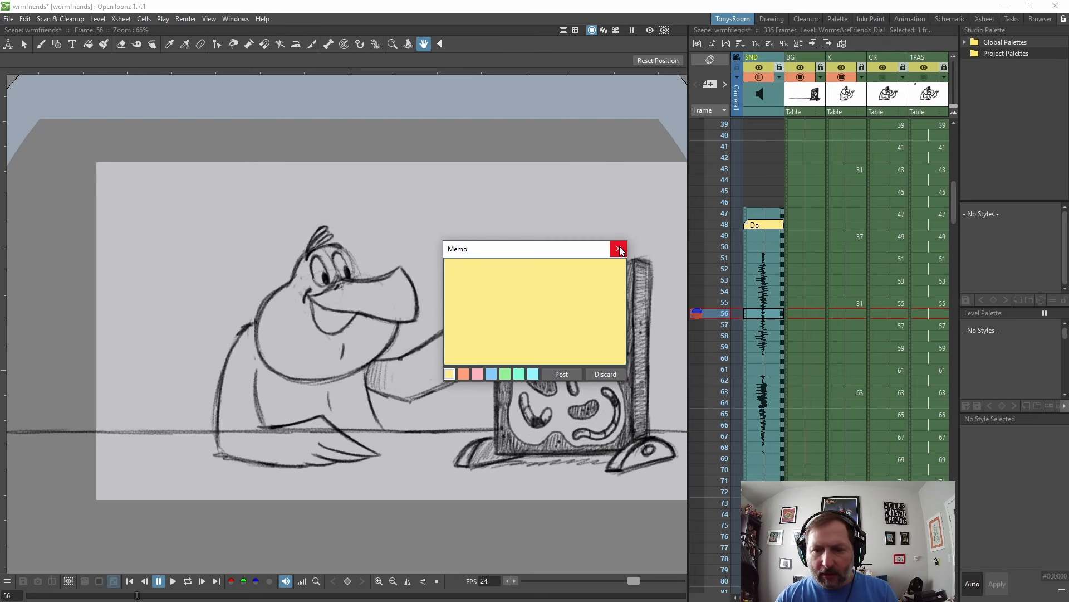
pyautogui.click(489, 374)
pyautogui.click(477, 374)
pyautogui.click(464, 374)
pyautogui.click(450, 374)
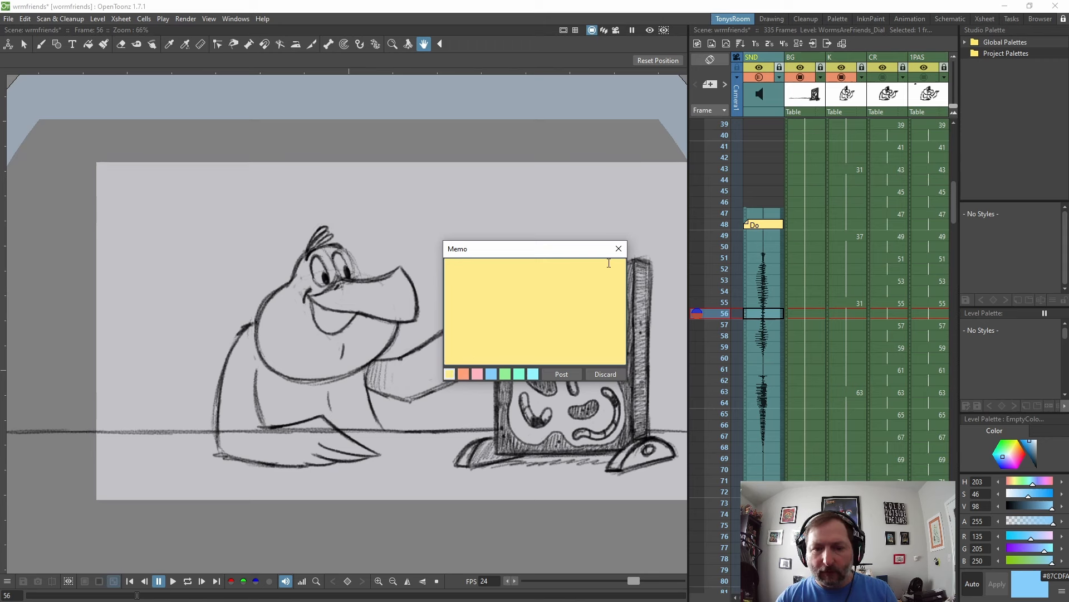
pyautogui.click(620, 248)
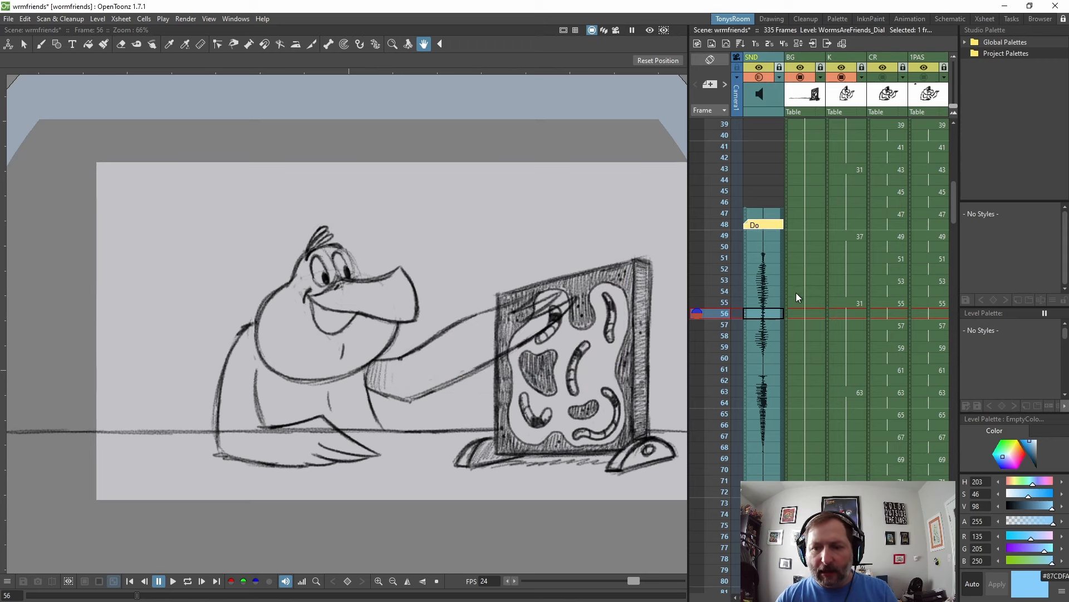
# - Select frame 49 in the sound column and save the scene
pyautogui.click(767, 236)
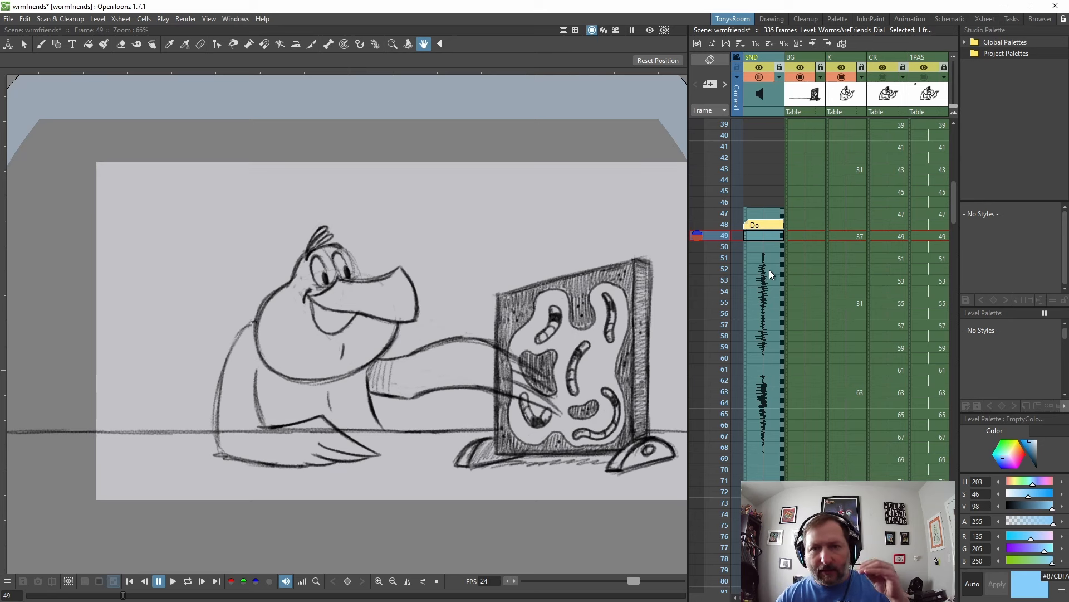
pyautogui.hotkey('ctrl', 's')
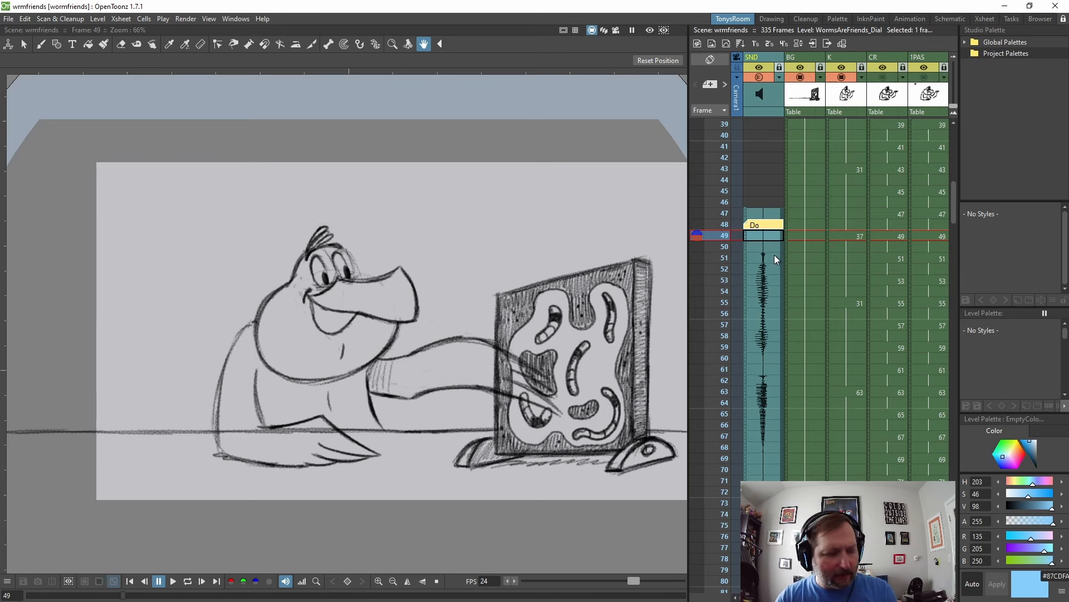
# - Review the word notes along the sound column's waveform, from OH through Worms and Friends to NOT and FOOD
pyautogui.press('Down')
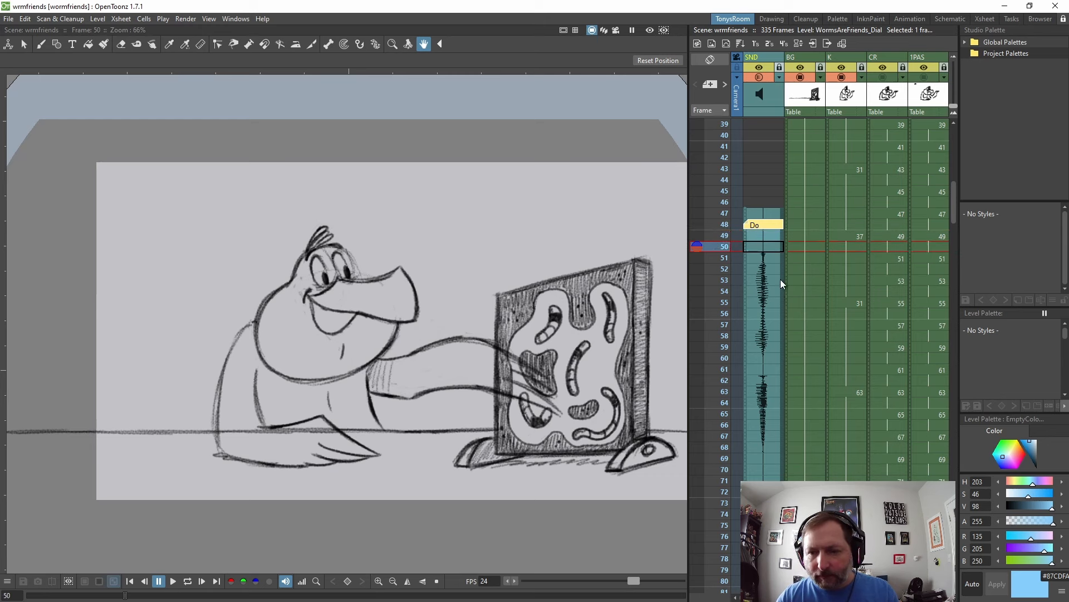
pyautogui.scroll(-8, 778, 311)
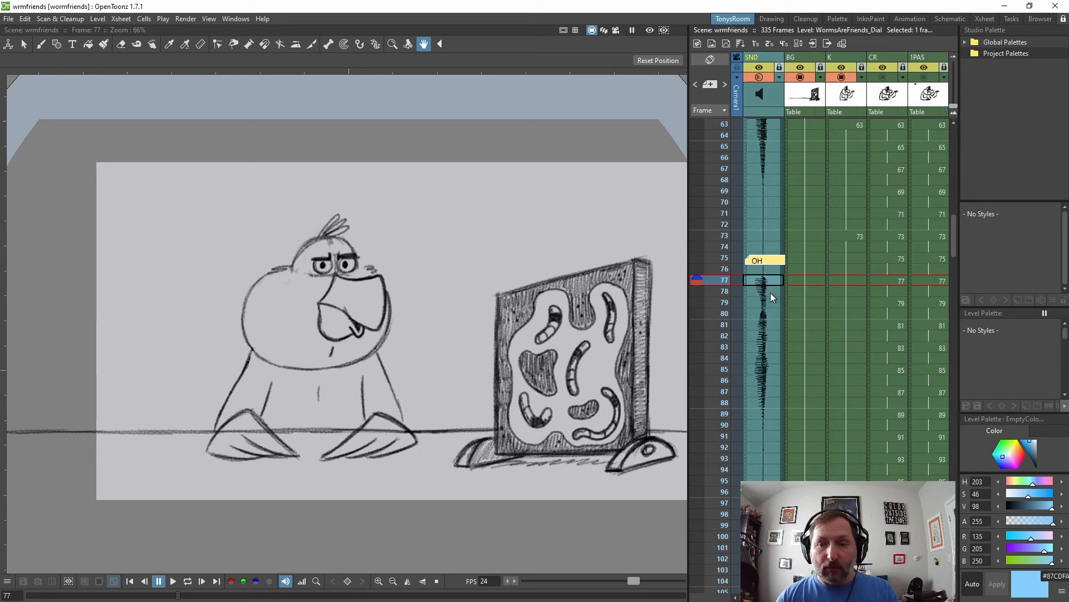
pyautogui.scroll(-3, 770, 292)
pyautogui.scroll(-3, 769, 295)
pyautogui.scroll(-8, 768, 303)
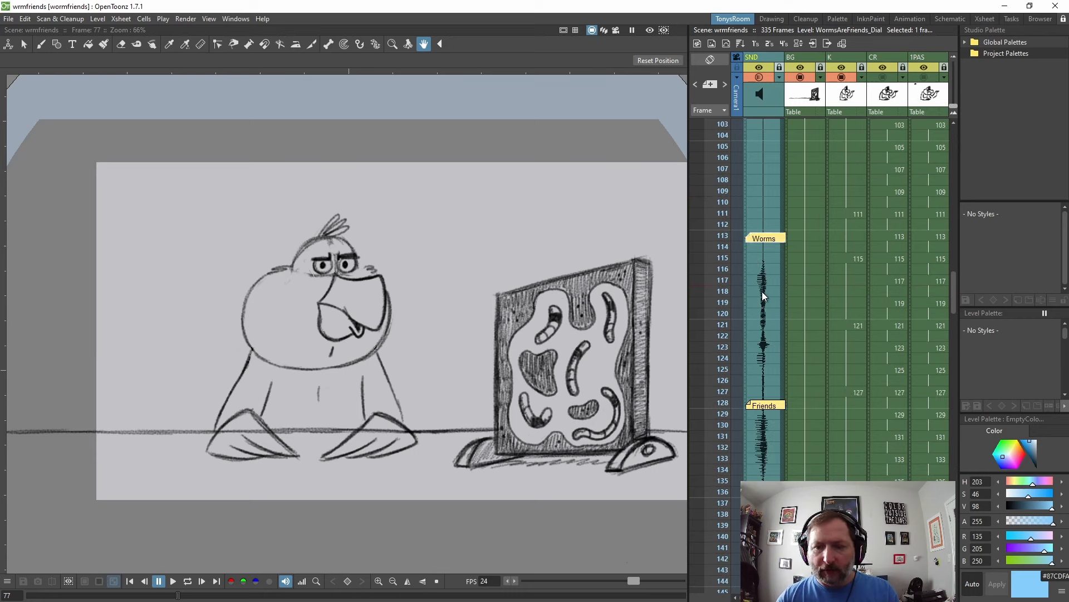
pyautogui.scroll(-3, 767, 397)
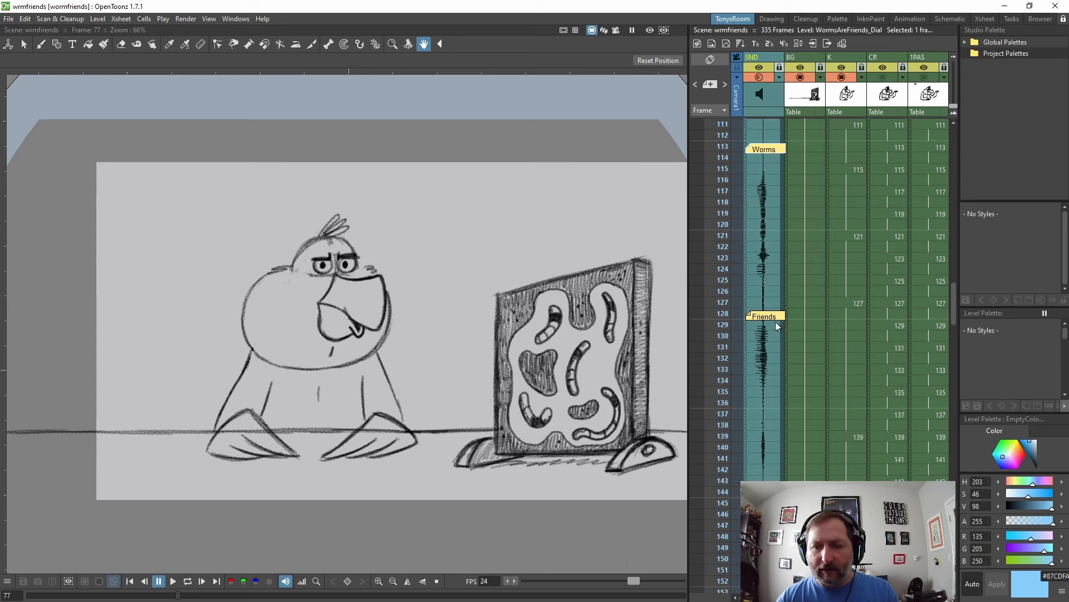
pyautogui.scroll(-8, 777, 329)
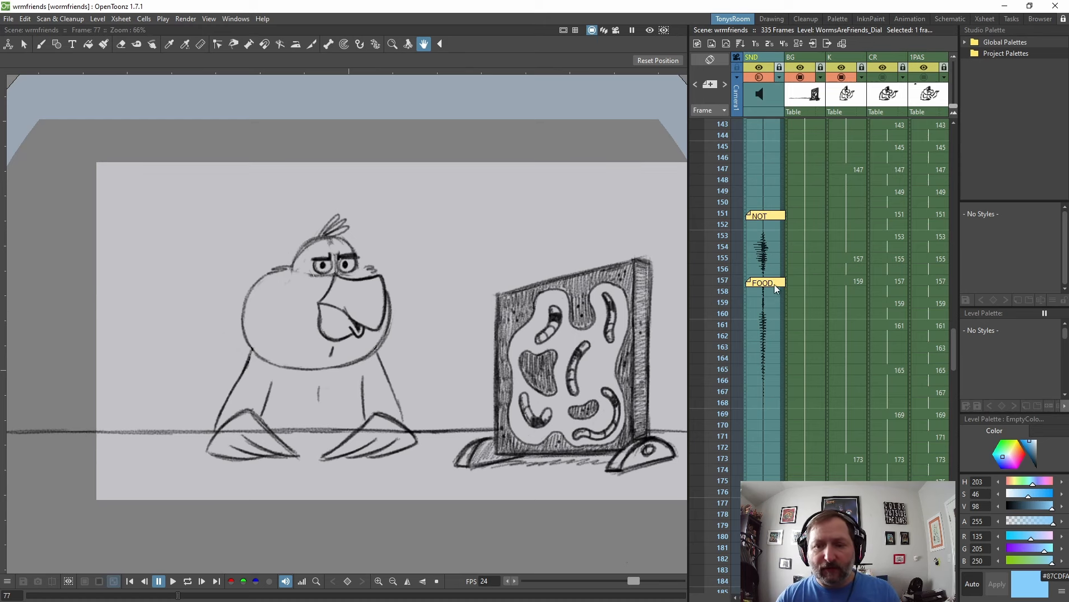
# - Compare the K column's key poses against the dialogue, around the NOT and FOOD notes and through That One and CHarlie
pyautogui.click(845, 283)
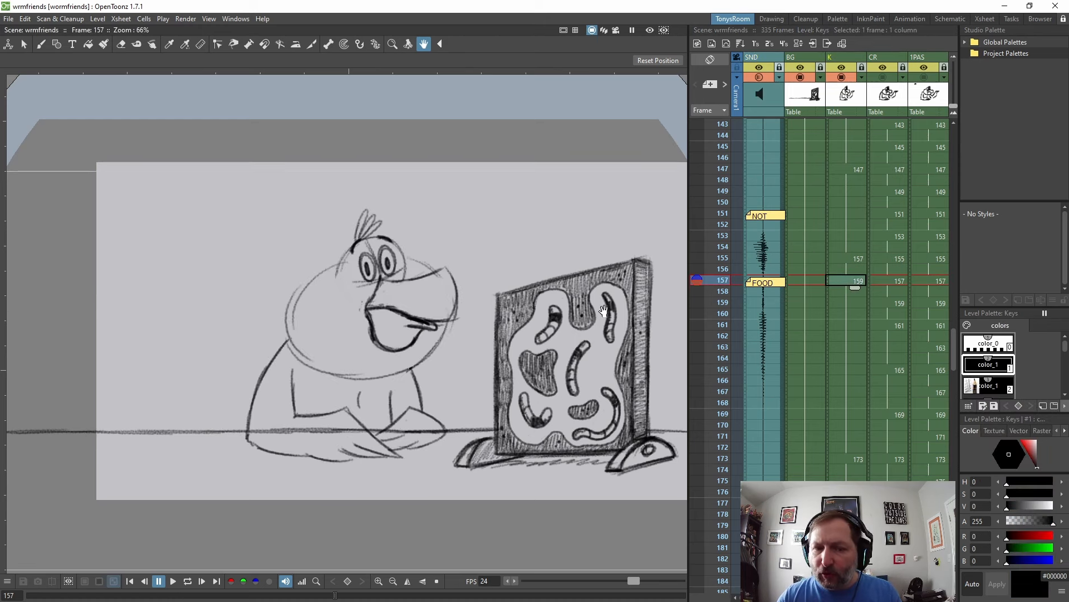
pyautogui.click(853, 258)
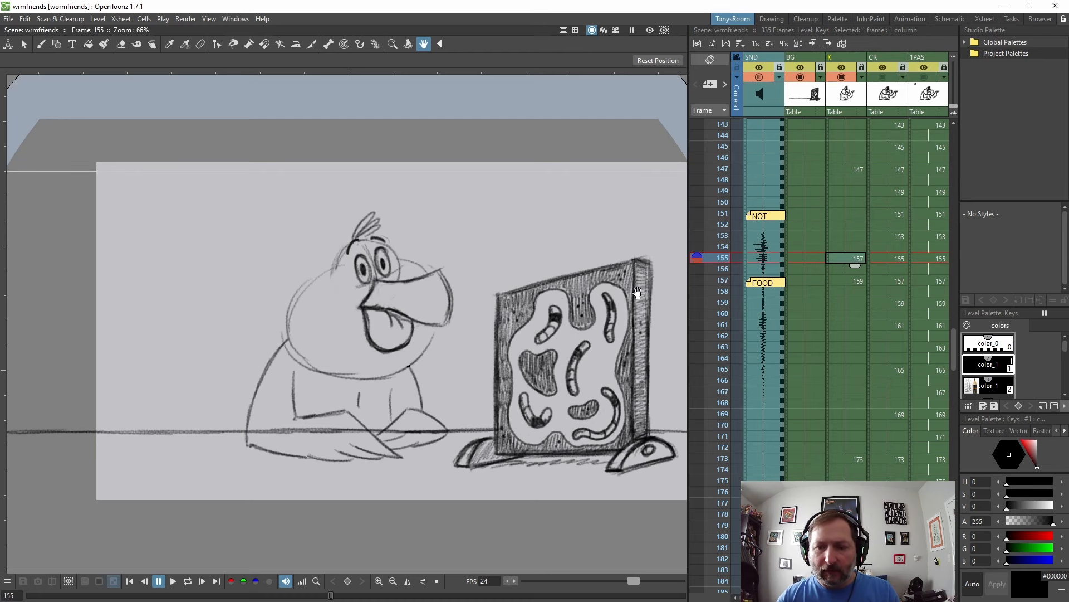
pyautogui.press('Down')
pyautogui.press('Down')
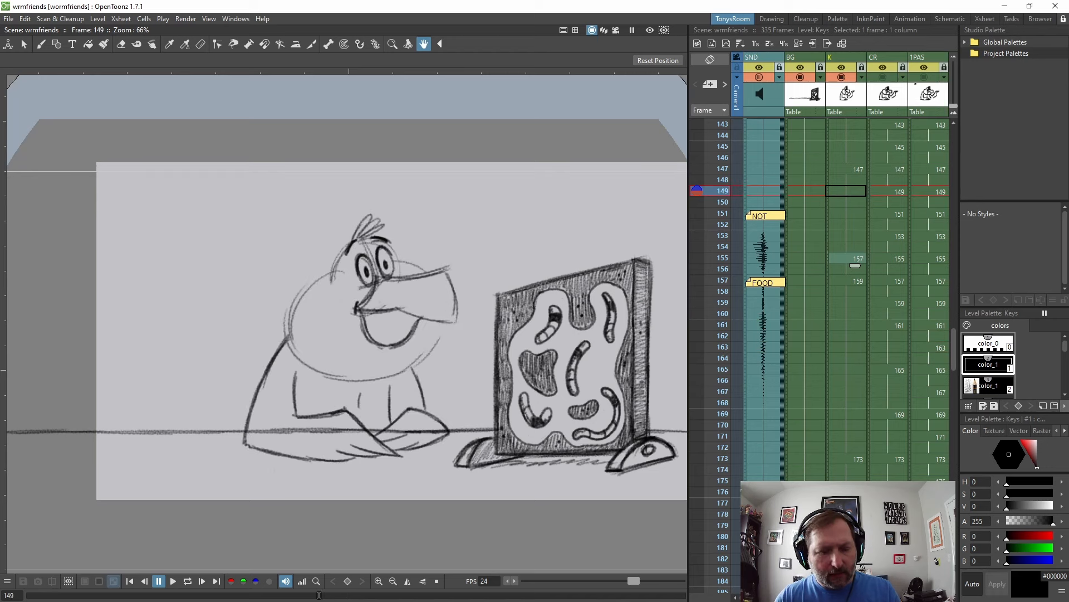
pyautogui.moveTo(284, 595)
pyautogui.mouseDown()
pyautogui.moveTo(268, 595)
pyautogui.moveTo(381, 597)
pyautogui.mouseUp()
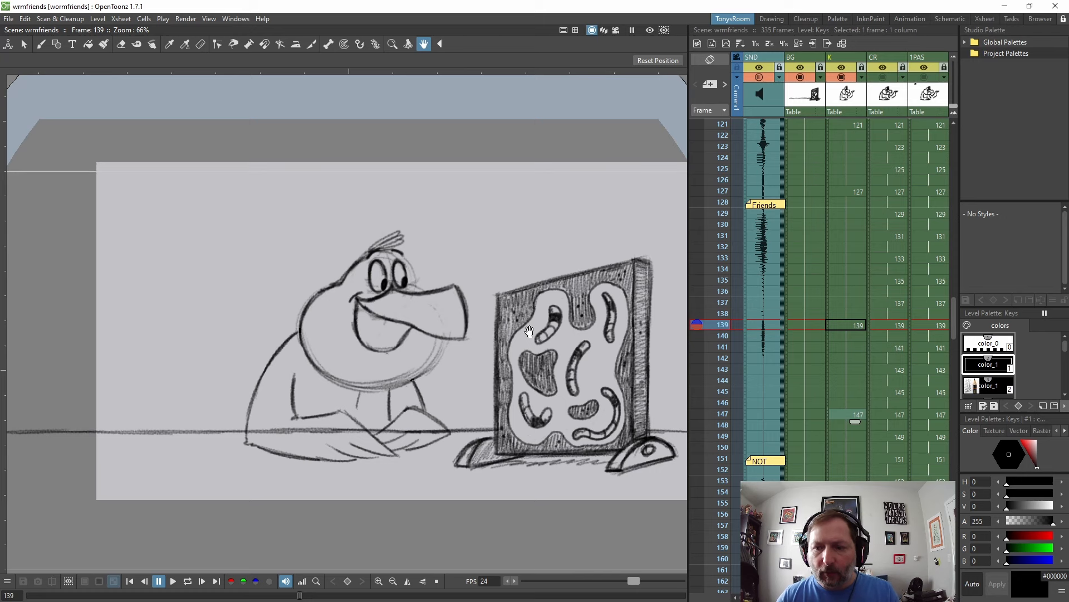
pyautogui.scroll(-2, 528, 332)
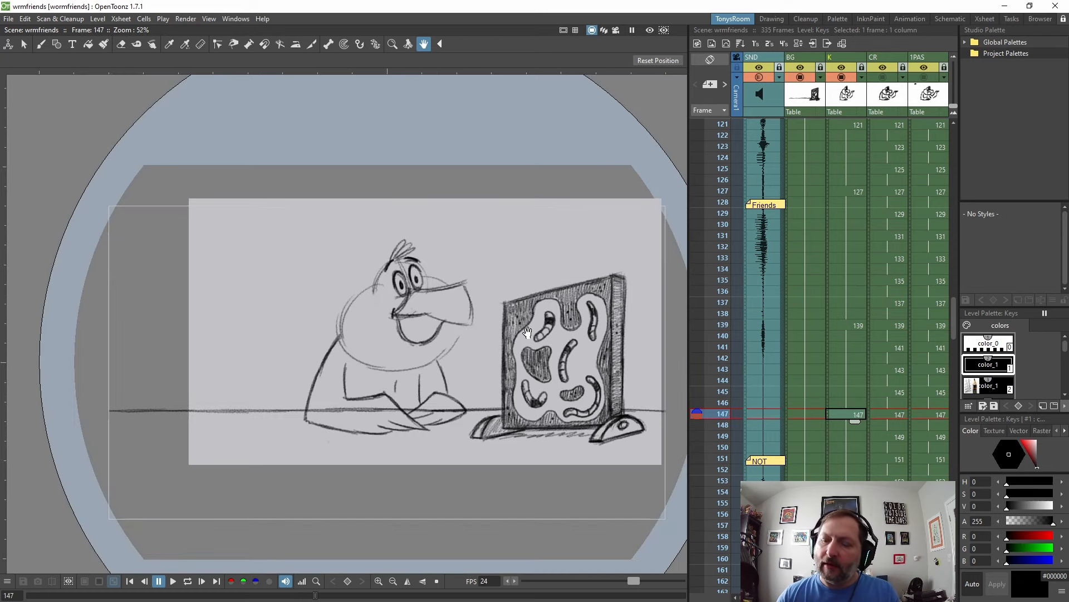
pyautogui.scroll(-1, 528, 333)
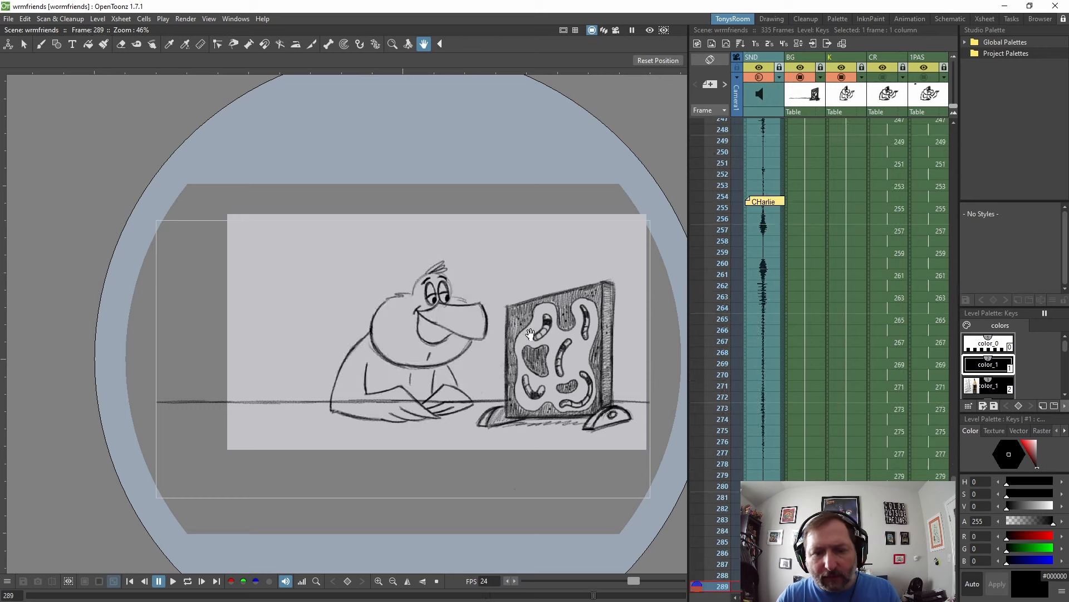
pyautogui.scroll(-1, 529, 333)
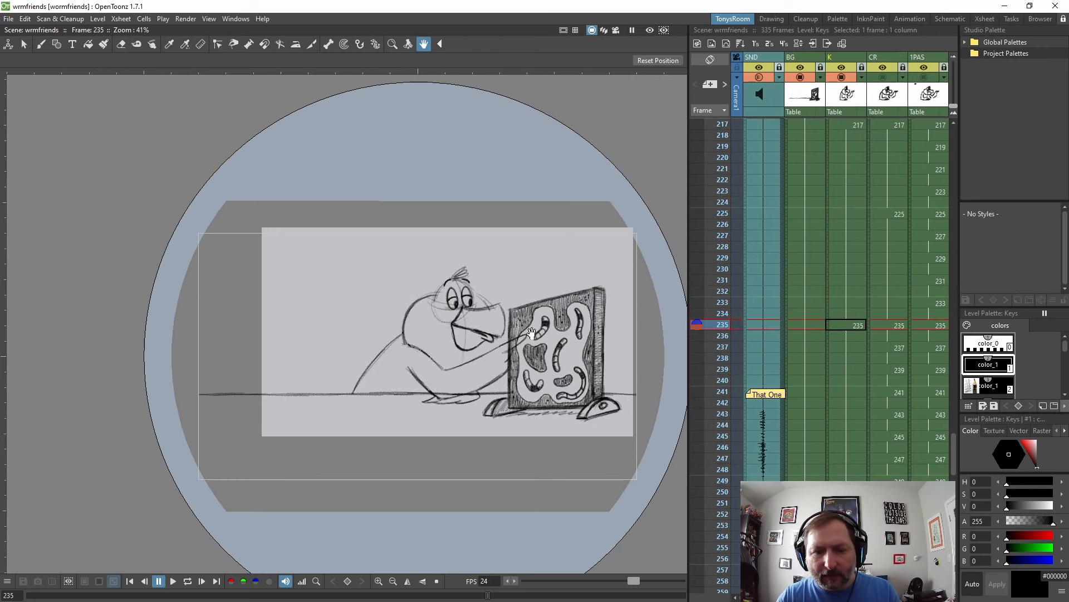
pyautogui.scroll(-3, 850, 336)
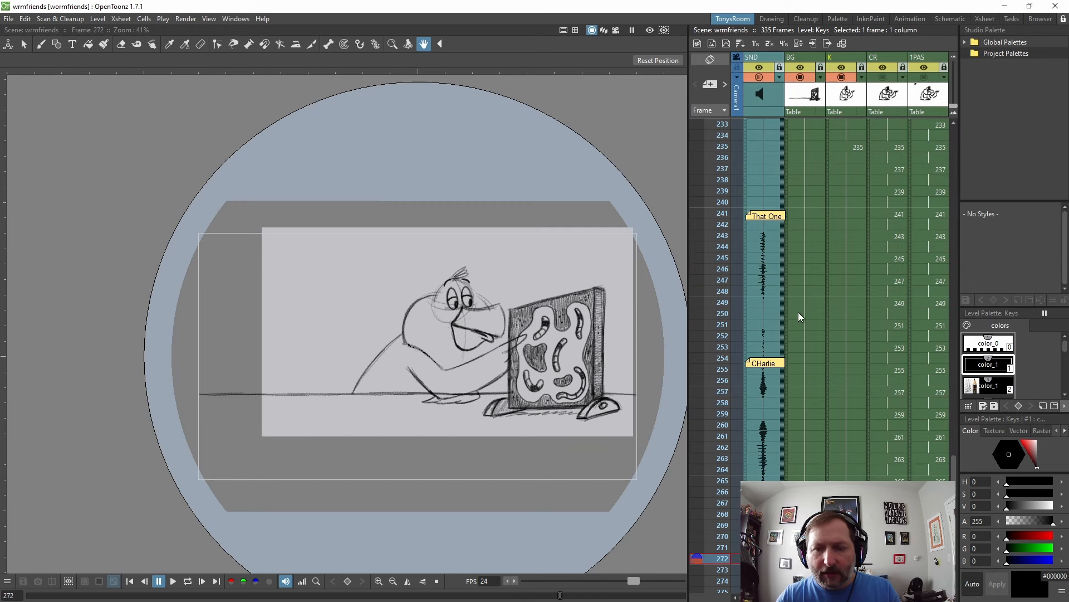
# - Show the CR column's rough drawings instead of the K keys and set the BG column's opacity to 27%
pyautogui.click(819, 77)
pyautogui.moveTo(899, 89); pyautogui.dragTo(861, 91)
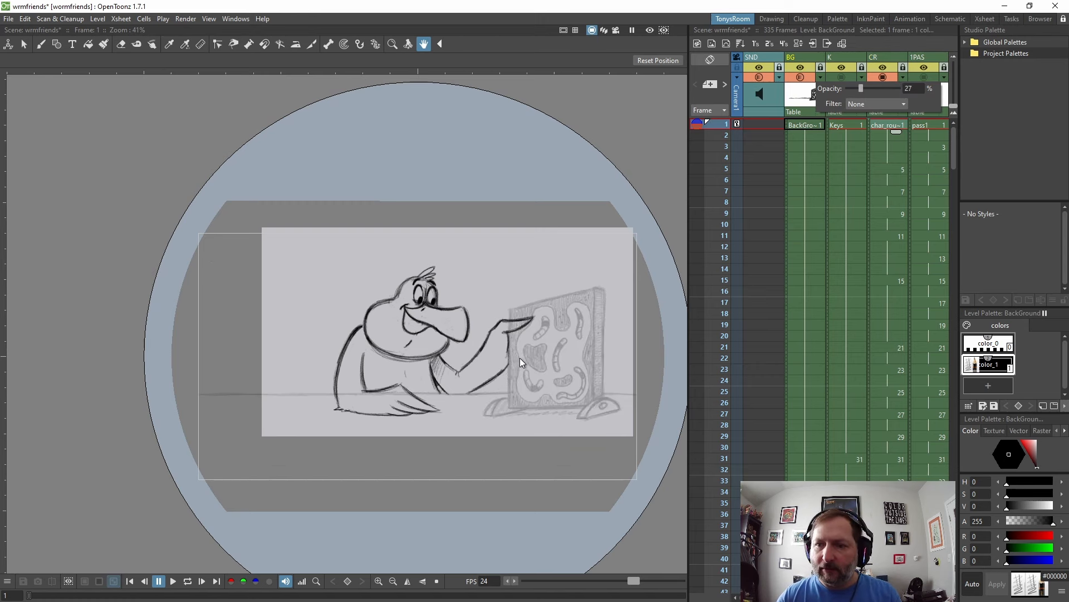
pyautogui.scroll(3, 520, 358)
pyautogui.moveTo(496, 285); pyautogui.dragTo(490, 283)
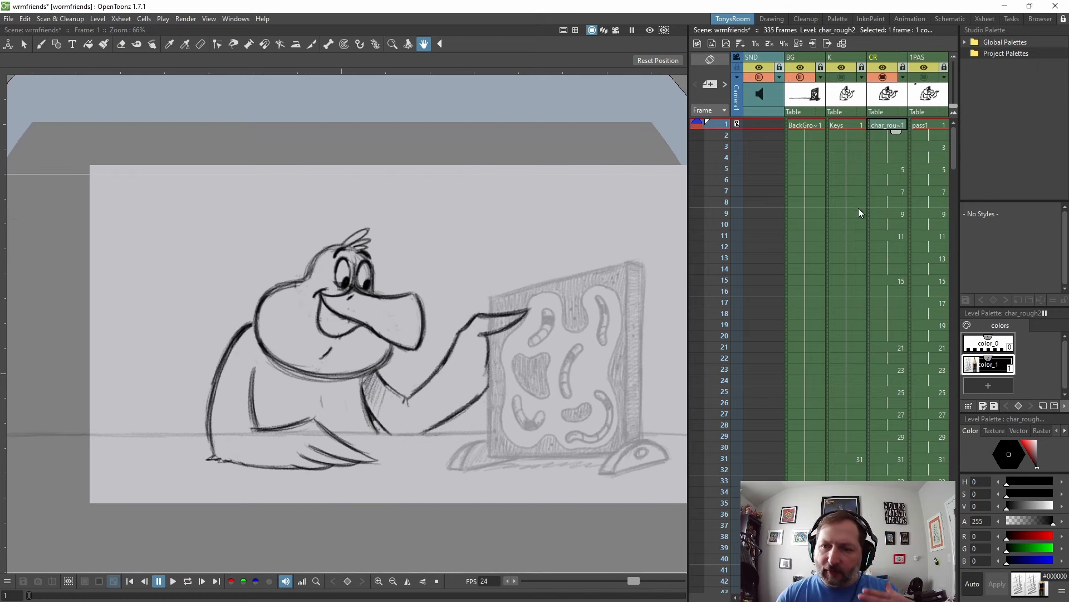
# - Flip back and forth through the character rough drawings in the CR column from frame 5 to frame 21
pyautogui.click(899, 169)
pyautogui.moveTo(517, 308); pyautogui.dragTo(512, 302)
pyautogui.press('.')
pyautogui.press('.')
pyautogui.press('.')
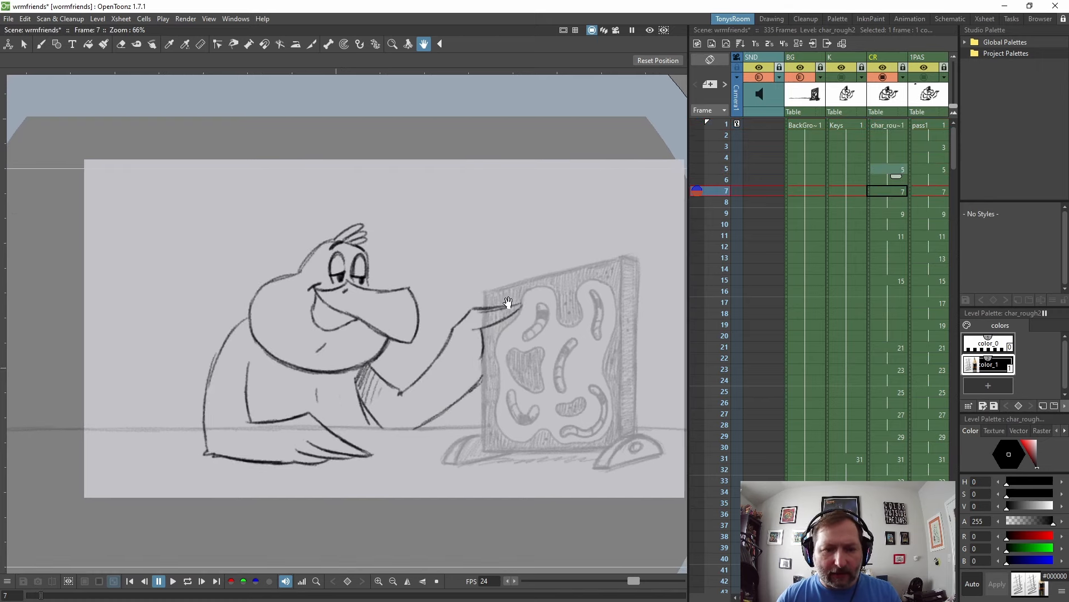
pyautogui.press('.')
pyautogui.press('.')
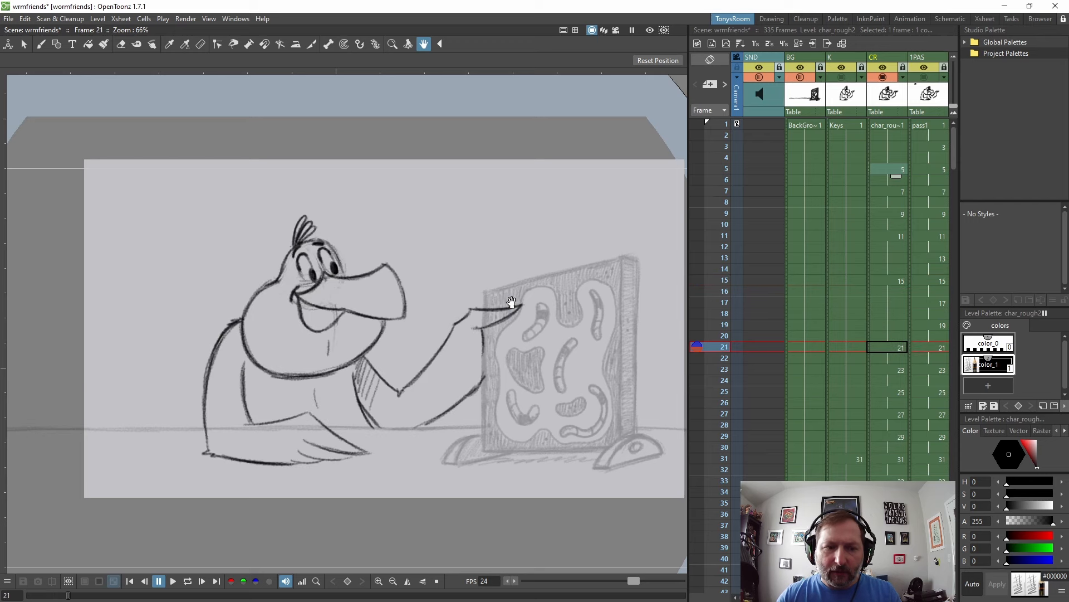
pyautogui.press(',')
pyautogui.press(',')
pyautogui.press(',')
pyautogui.press('.')
pyautogui.press('.')
pyautogui.press('.')
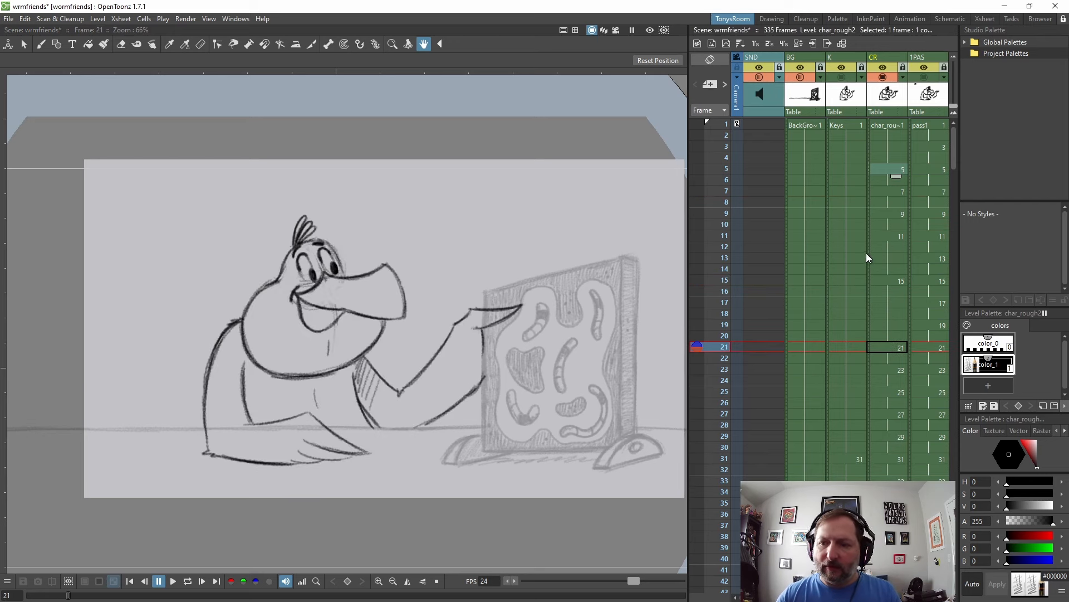
# - Inspect the held rough drawings in the CR column between frames 12 and 20, finishing on frame 15
pyautogui.click(881, 247)
pyautogui.click(881, 258)
pyautogui.click(882, 269)
pyautogui.click(888, 302)
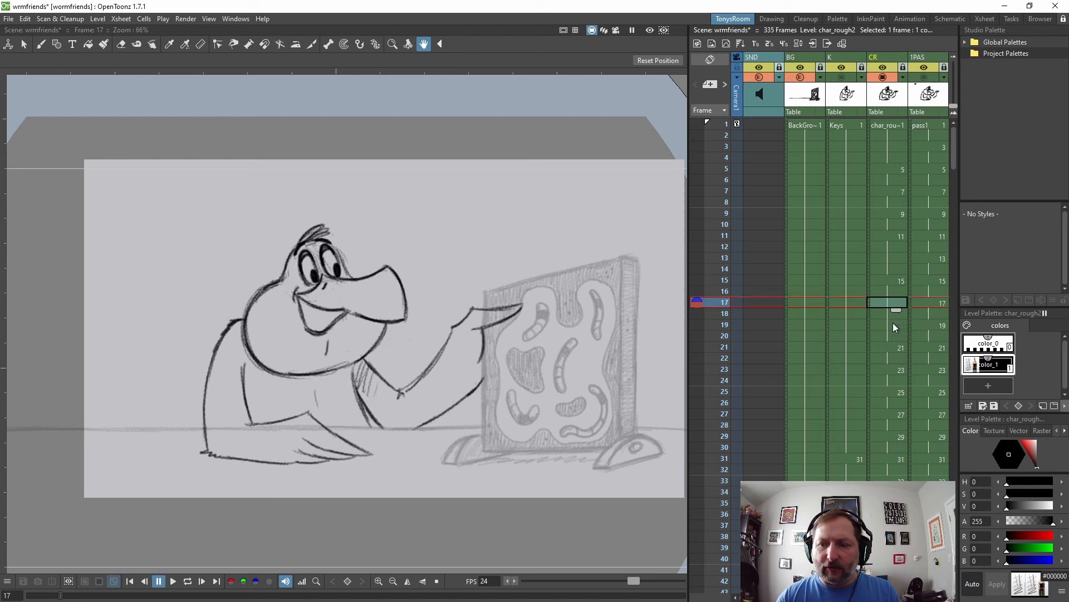
pyautogui.click(894, 326)
pyautogui.click(894, 336)
pyautogui.click(889, 280)
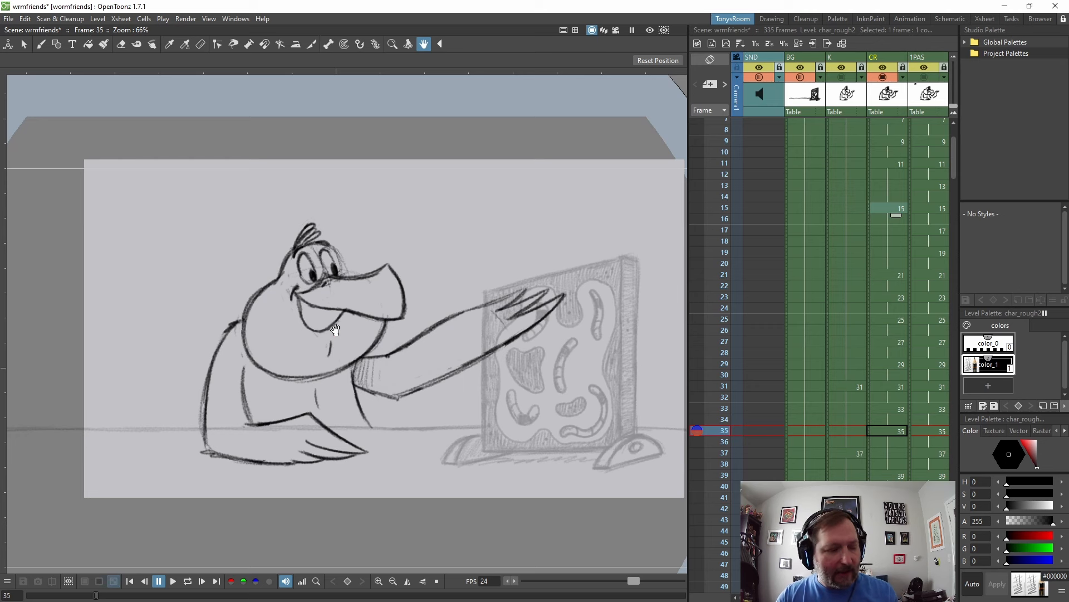
# - Check the rough character poses in the CR column at frame 37 and at frame 82 after the OH note
pyautogui.click(891, 451)
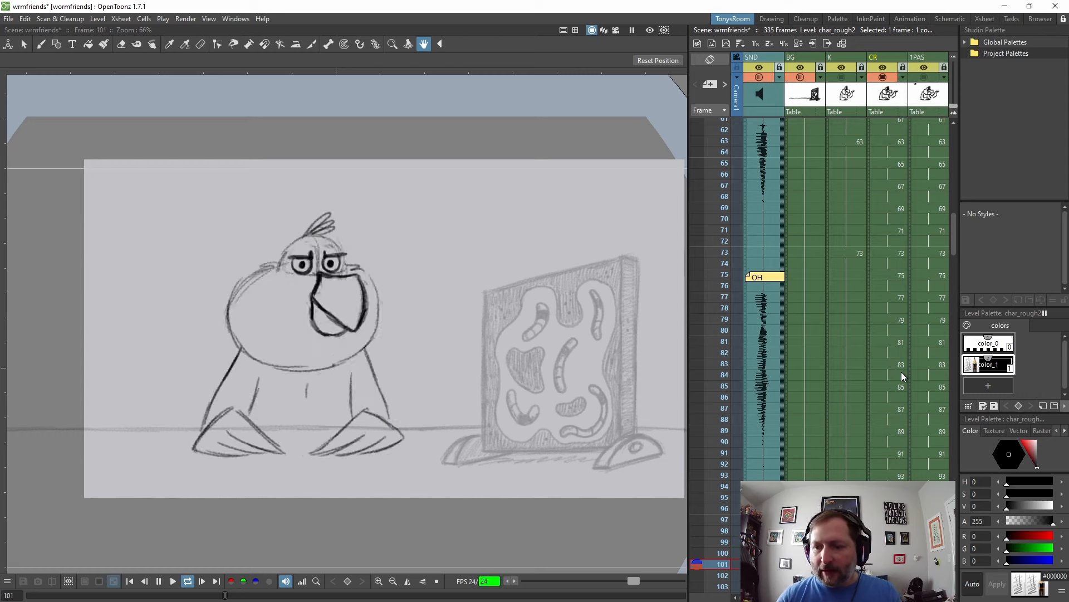
pyautogui.click(884, 352)
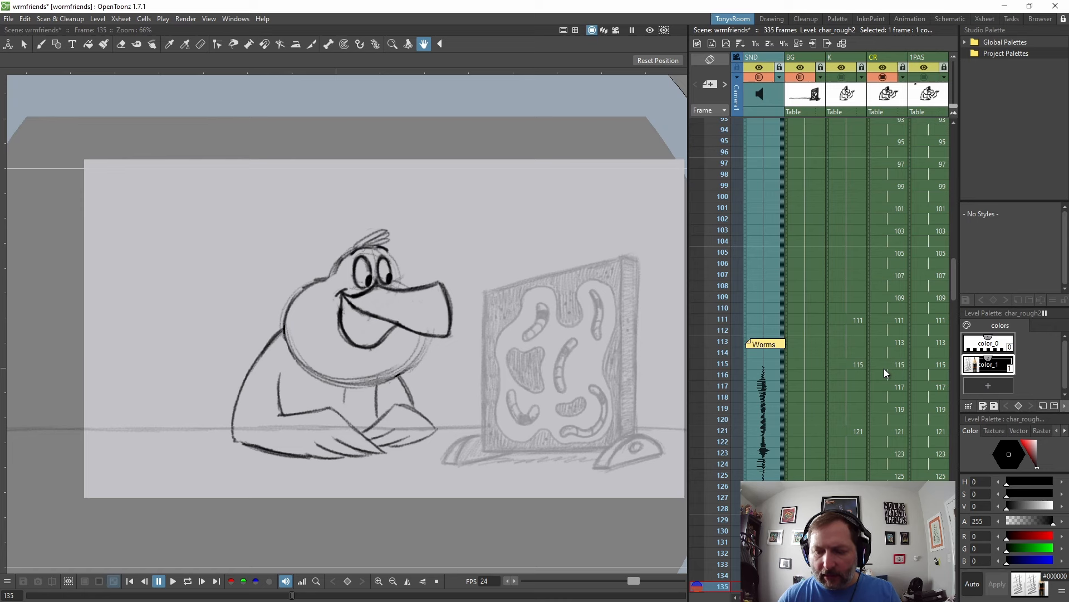
# - Flip back through the CR column's rough drawings to frame 109 before the Worms note, and check the roughs around the NOT and FOOD notes
pyautogui.click(900, 369)
pyautogui.press('Up')
pyautogui.press('Up')
pyautogui.press('Up')
pyautogui.press('Up')
pyautogui.press('Up')
pyautogui.press('Up')
pyautogui.press('Up')
pyautogui.press('Up')
pyautogui.press('Up')
pyautogui.press('Up')
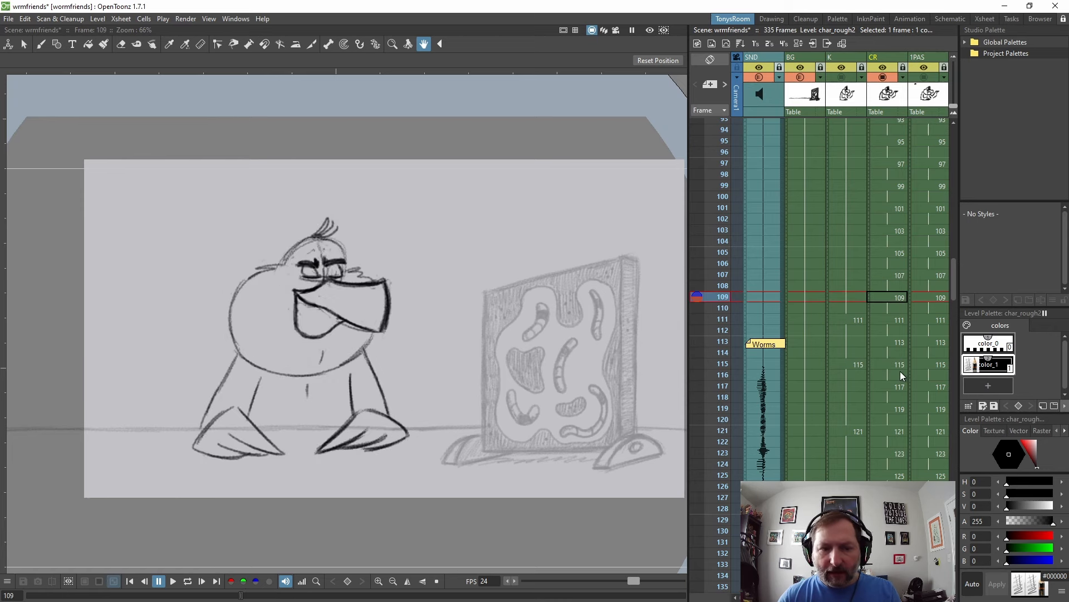
pyautogui.press('Down')
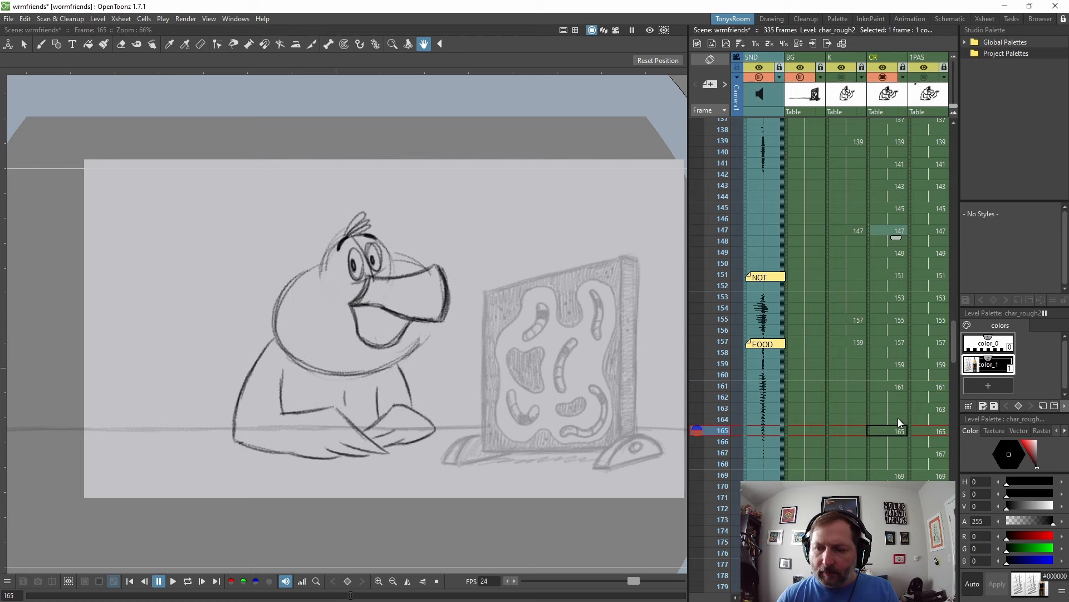
pyautogui.click(893, 221)
pyautogui.click(896, 387)
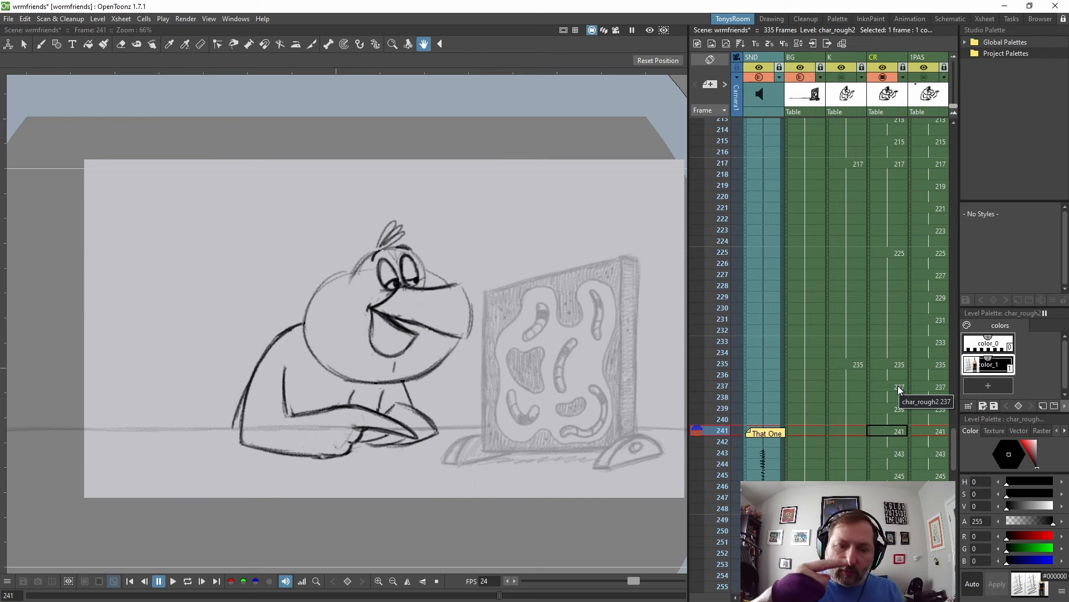
# - Step through the CR column's rough drawings from frame 241 to frame 279, across the That One and CHarlie notes
pyautogui.press('.')
pyautogui.press('.')
pyautogui.press('.')
pyautogui.press('.')
pyautogui.press('.')
pyautogui.press('.')
pyautogui.press('.')
pyautogui.press('.')
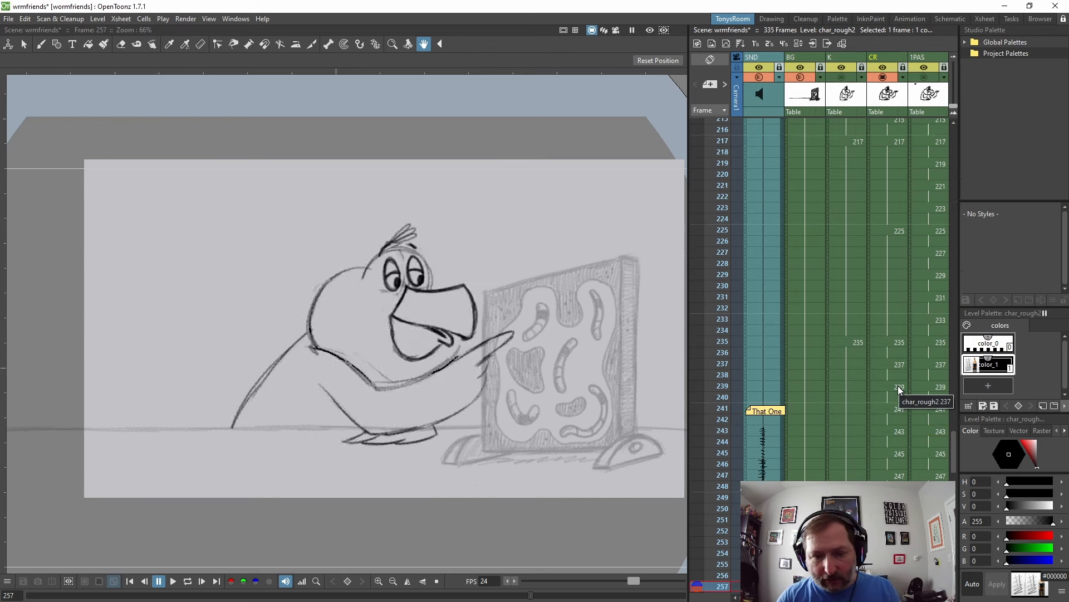
pyautogui.press('.')
pyautogui.press('.')
pyautogui.press('.')
pyautogui.press('.')
pyautogui.press('.')
pyautogui.press('.')
pyautogui.press('.')
pyautogui.press('.')
pyautogui.press('.')
pyautogui.press('.')
pyautogui.press('.')
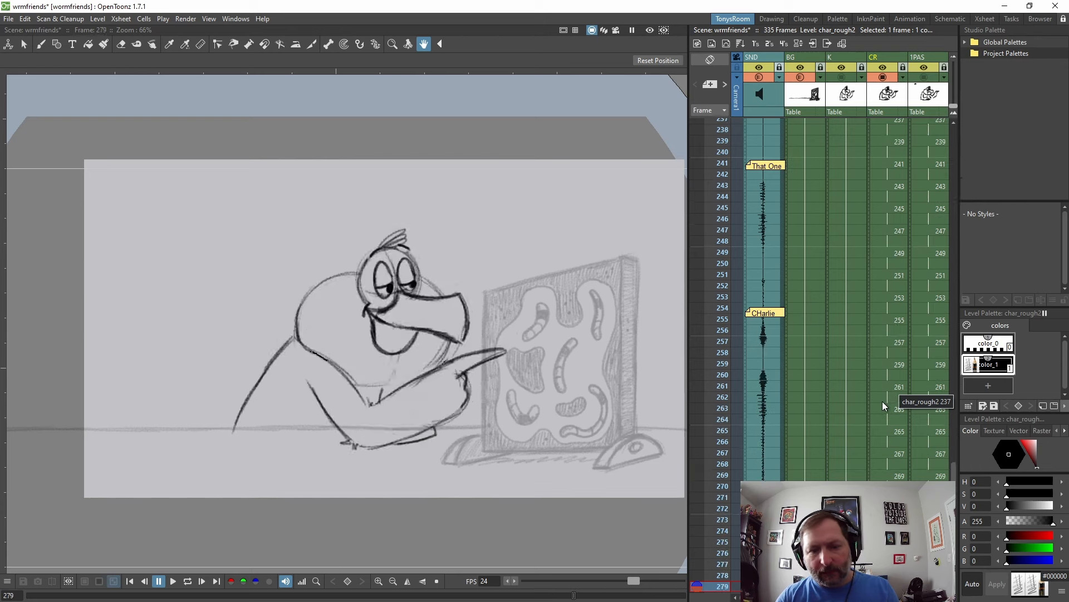
# - Flip back to frame 275 and forward to frame 279 to compare the character's pointing poses
pyautogui.press(',')
pyautogui.press(',')
pyautogui.press(',')
pyautogui.press(',')
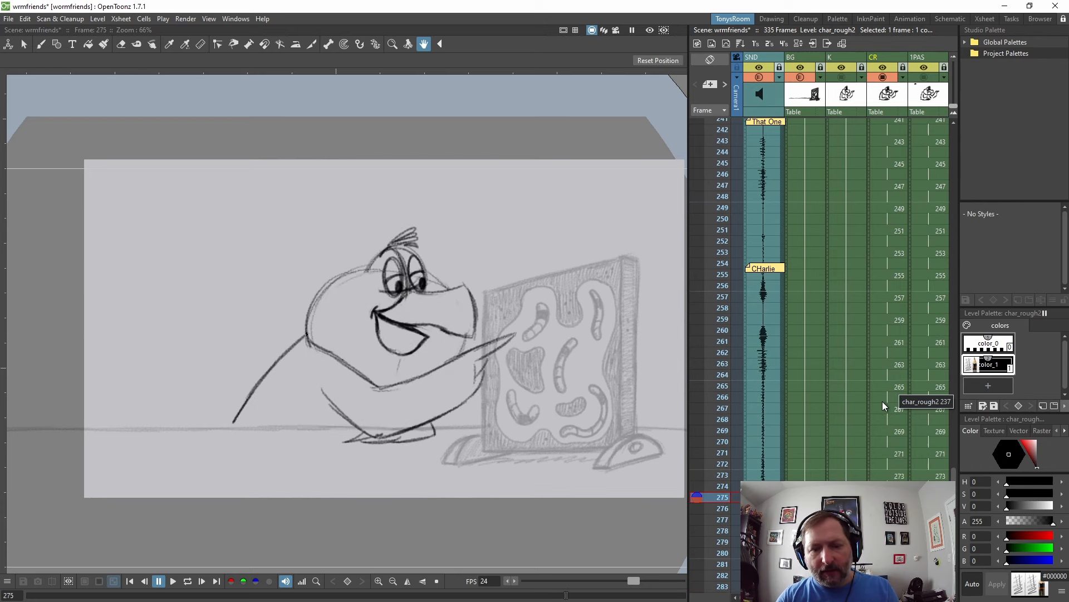
pyautogui.press('.')
pyautogui.press('.')
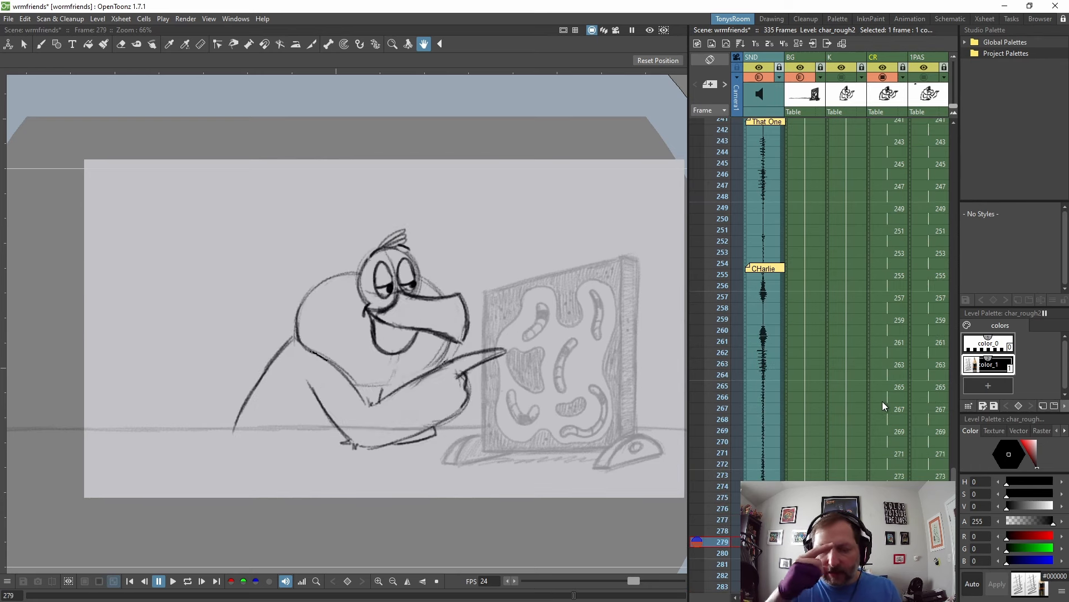
# - Step through the rough character drawings from frame 279 to frame 303 at the end of the dialogue
pyautogui.press('.')
pyautogui.press('.')
pyautogui.press('.')
pyautogui.press('.')
pyautogui.press('.')
pyautogui.press('.')
pyautogui.press('.')
pyautogui.press('.')
pyautogui.press('.')
pyautogui.press('.')
pyautogui.press('.')
pyautogui.press('.')
pyautogui.press('.')
pyautogui.press('.')
pyautogui.press('.')
pyautogui.press('.')
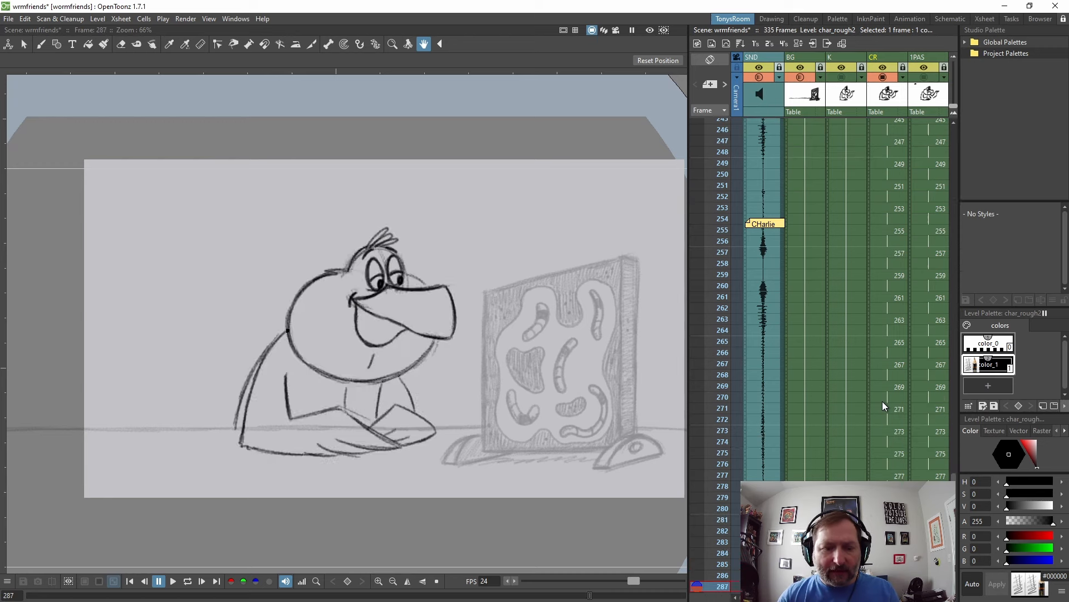
pyautogui.press('.')
pyautogui.press('.')
pyautogui.press('.')
pyautogui.press('.')
pyautogui.press('.')
pyautogui.press('.')
pyautogui.press('.')
pyautogui.press('.')
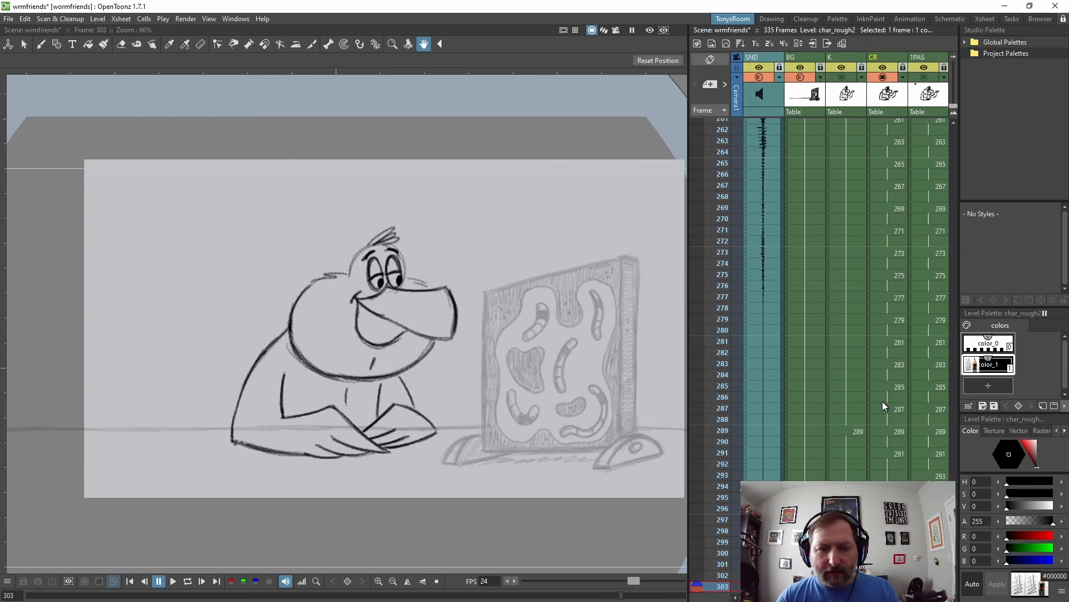
# - Inspect the final held rough drawing in the CR column between frames 303 and 309
pyautogui.scroll(-10, 846, 390)
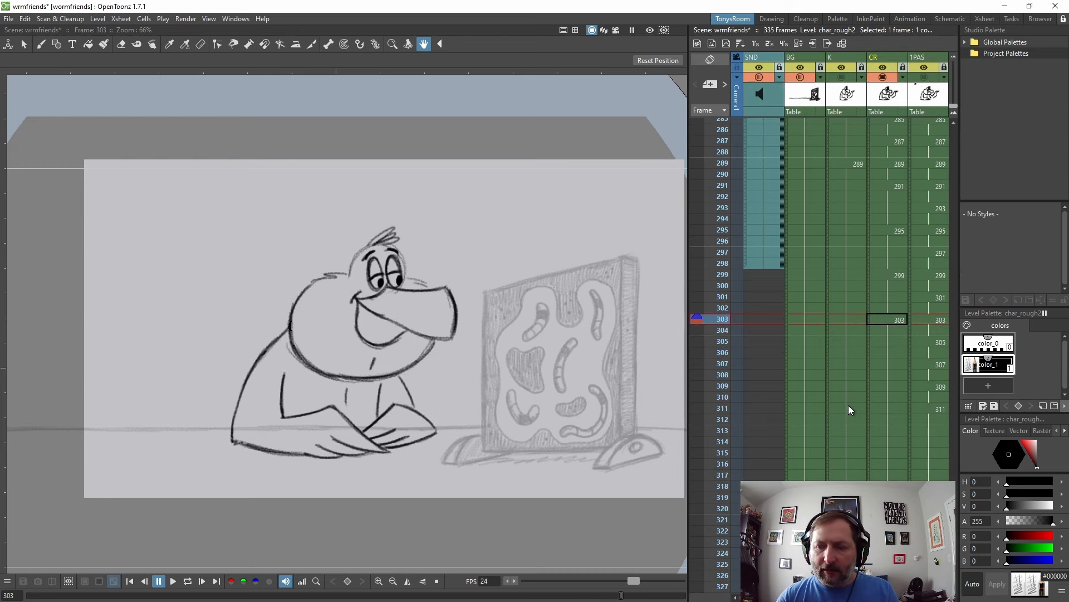
pyautogui.click(899, 211)
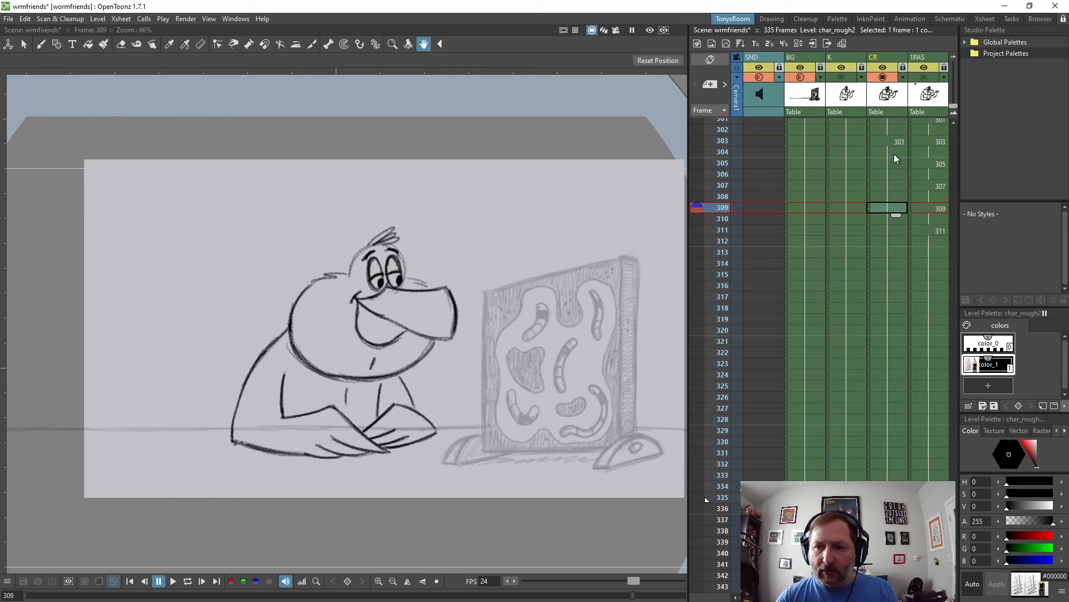
pyautogui.click(901, 140)
pyautogui.press('.')
pyautogui.press('.')
pyautogui.press('.')
pyautogui.press('.')
pyautogui.press('.')
pyautogui.press('.')
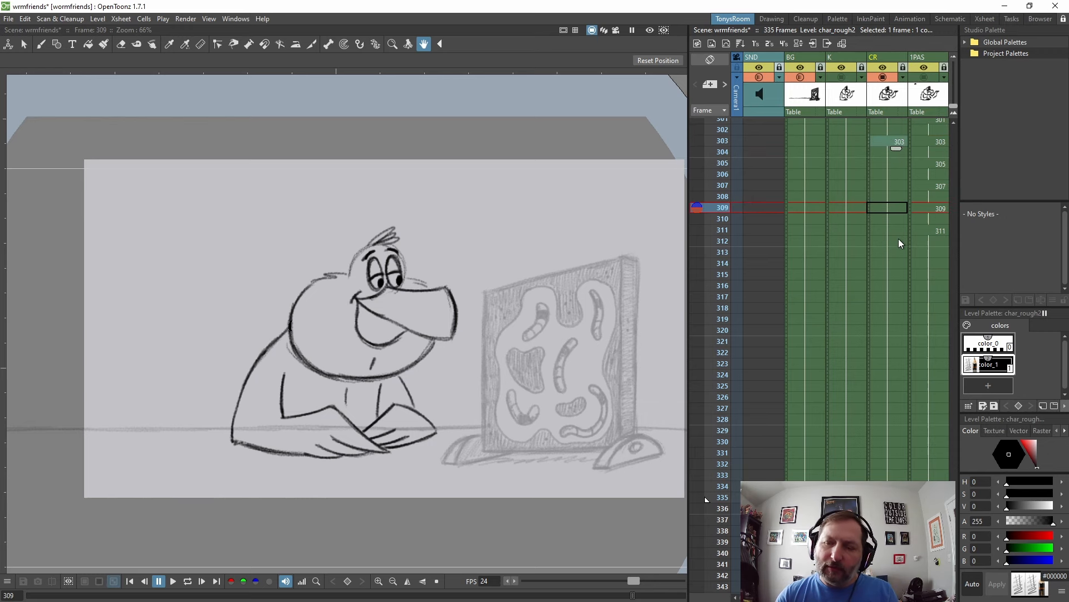
# - Play back the rough animation in a loop with the BG column showing, and stop it at frame 294
pyautogui.press('.')
pyautogui.press('.')
pyautogui.press('.')
pyautogui.press('.')
pyautogui.press('.')
pyautogui.press('.')
pyautogui.press('.')
pyautogui.press('l')
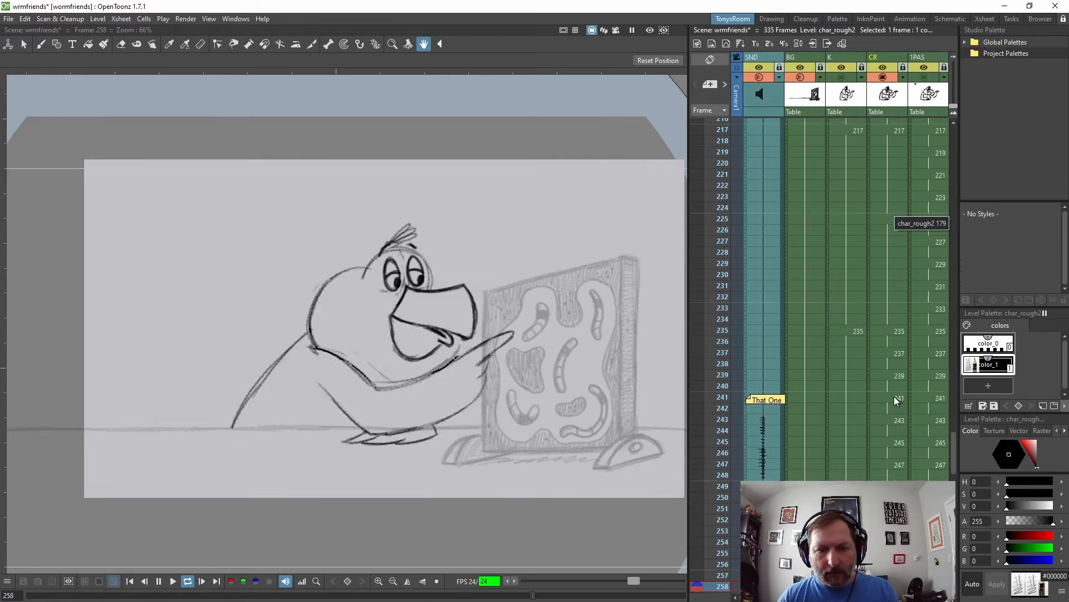
pyautogui.press('l')
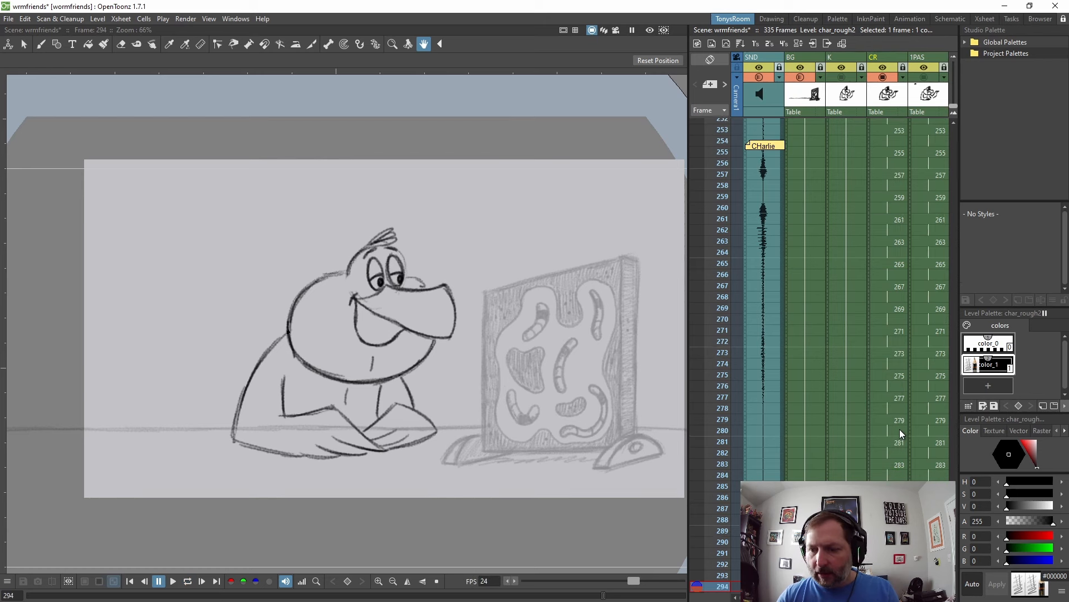
# - Show the 1PAS column's drawings instead of the CR roughs, go to frame 1 and widen the viewer slightly
pyautogui.scroll(20, 900, 430)
pyautogui.scroll(6, 901, 429)
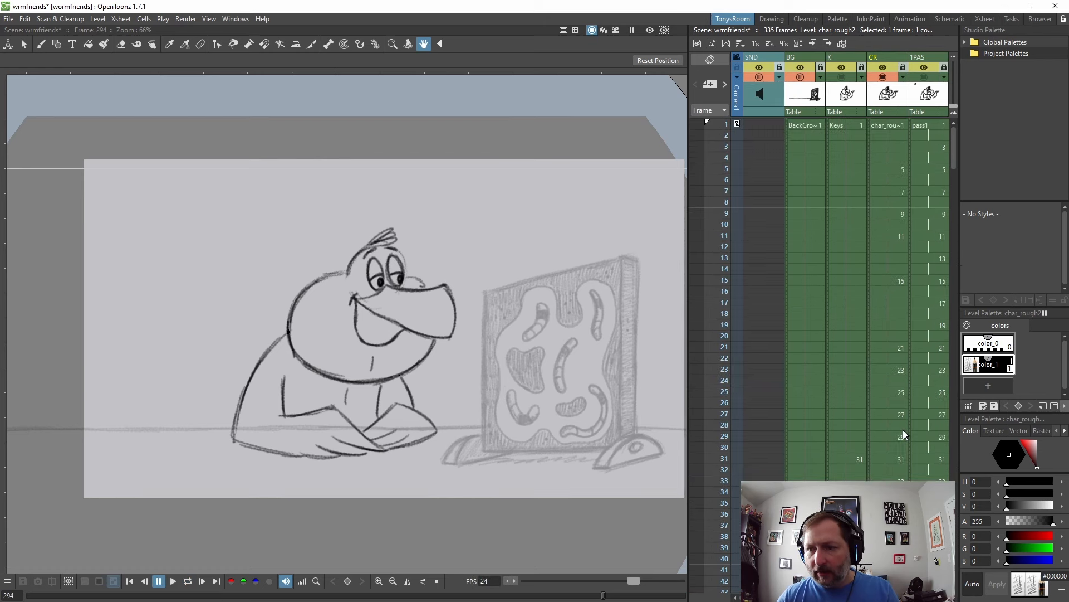
pyautogui.click(884, 78)
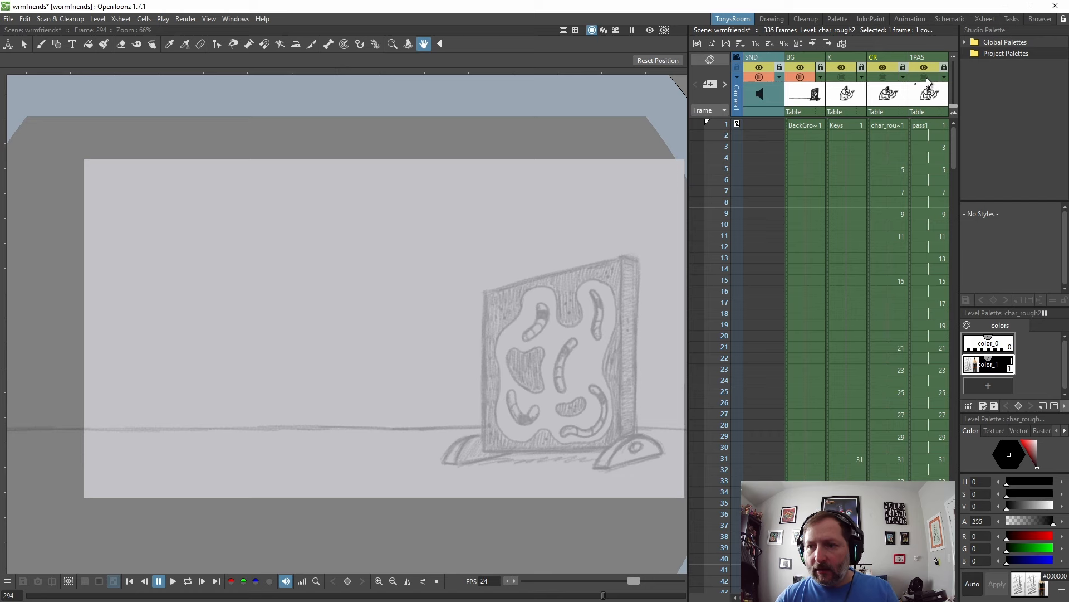
pyautogui.click(924, 78)
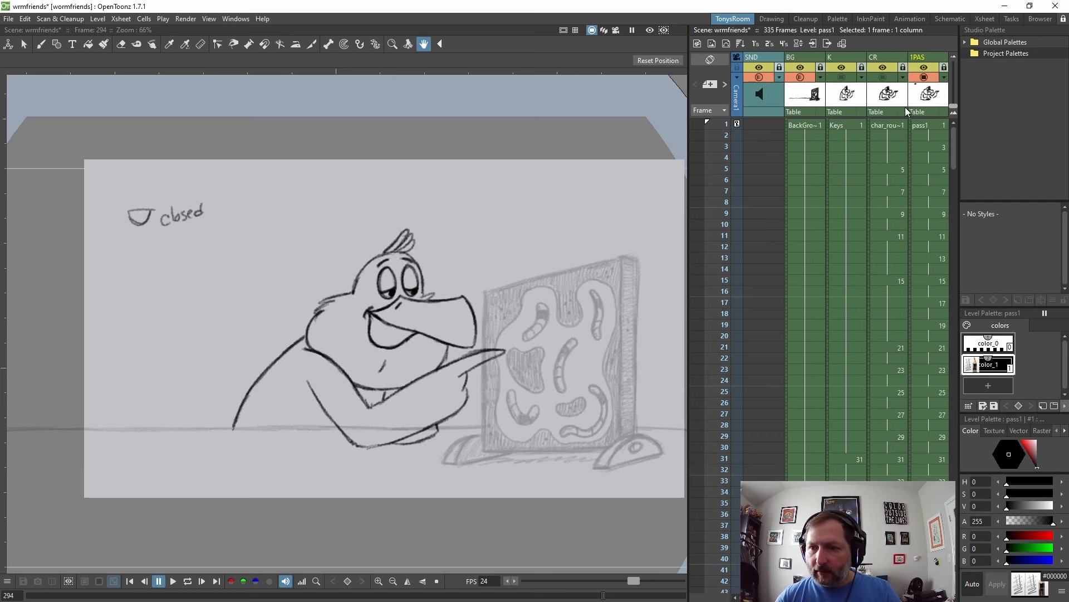
pyautogui.click(924, 125)
pyautogui.hscroll(1, 840, 301)
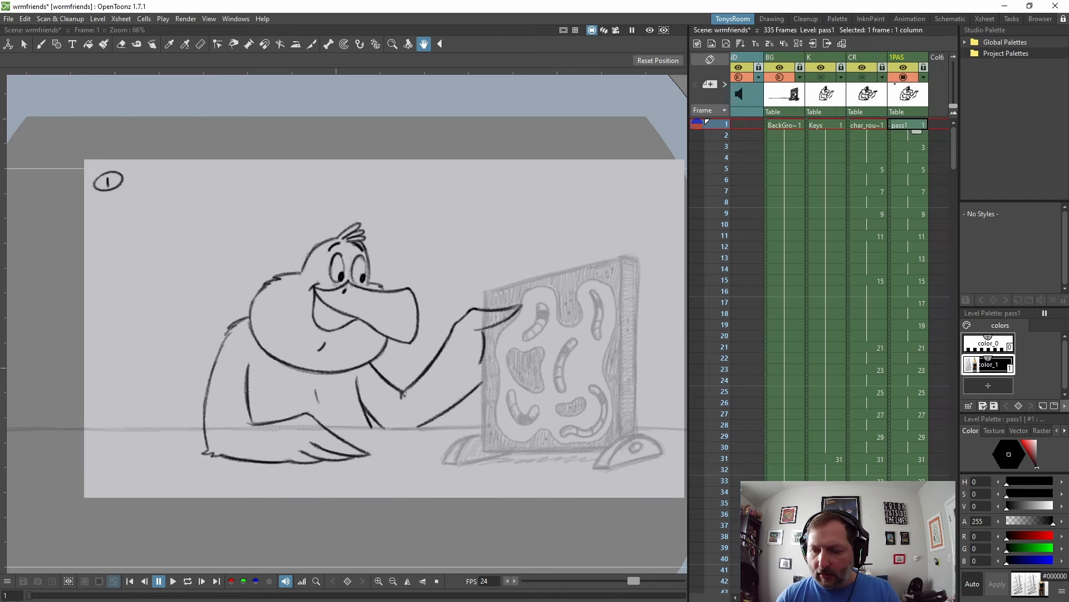
pyautogui.moveTo(689, 326); pyautogui.dragTo(714, 326)
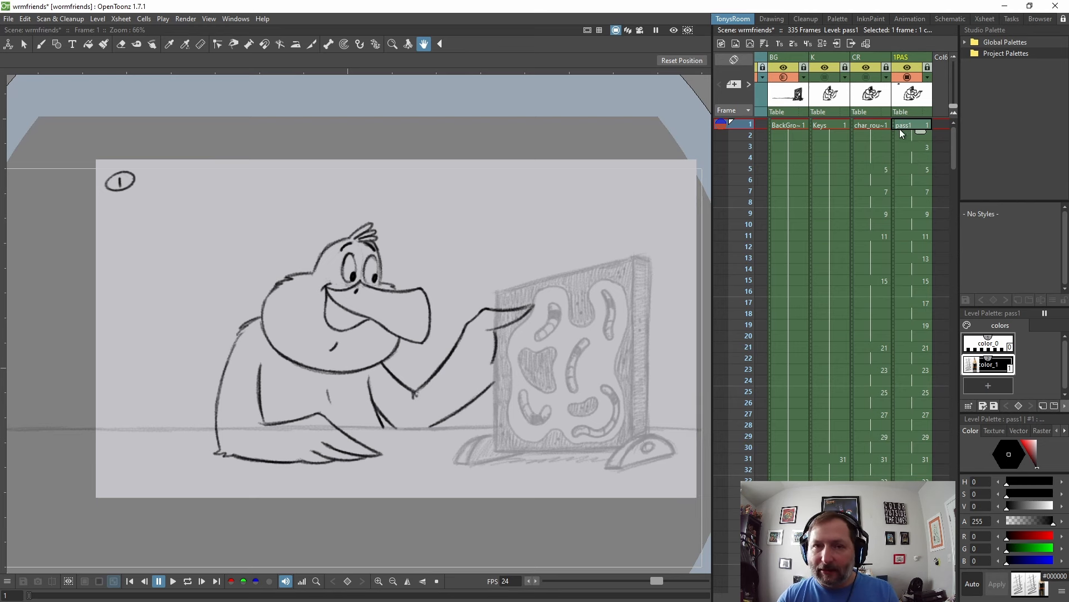
# - Compare the first-pass drawings at frames 1, 3 and 5 in the 1PAS column
pyautogui.click(906, 145)
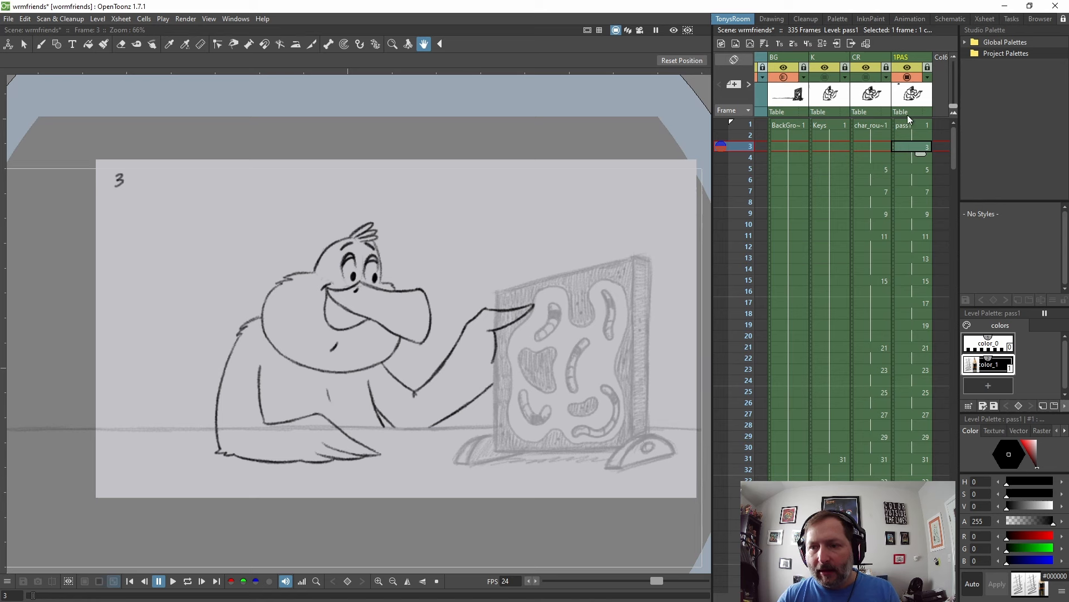
pyautogui.click(908, 115)
pyautogui.click(914, 169)
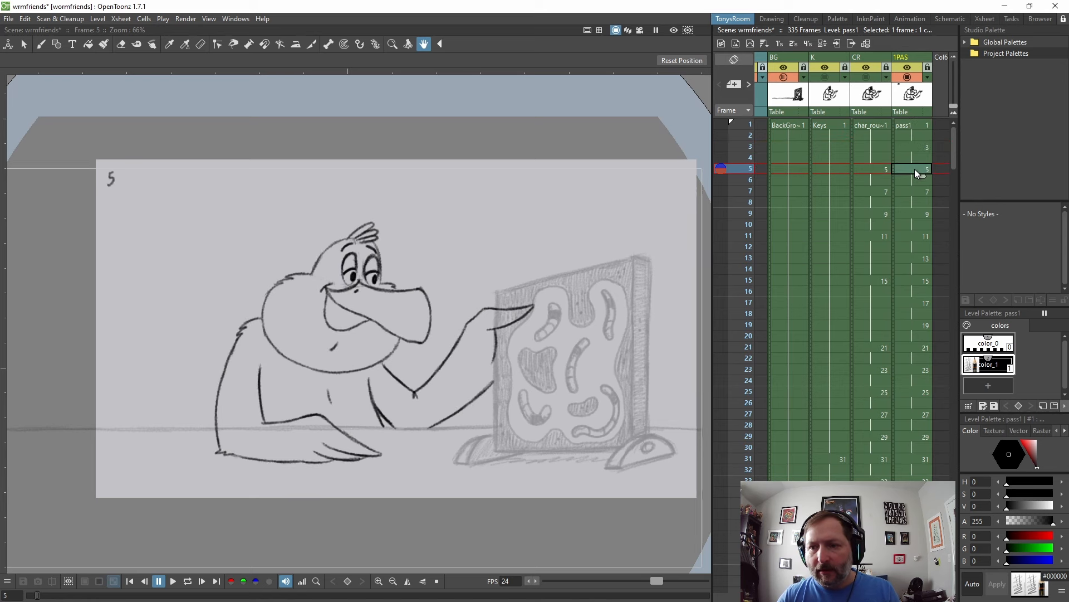
pyautogui.click(914, 127)
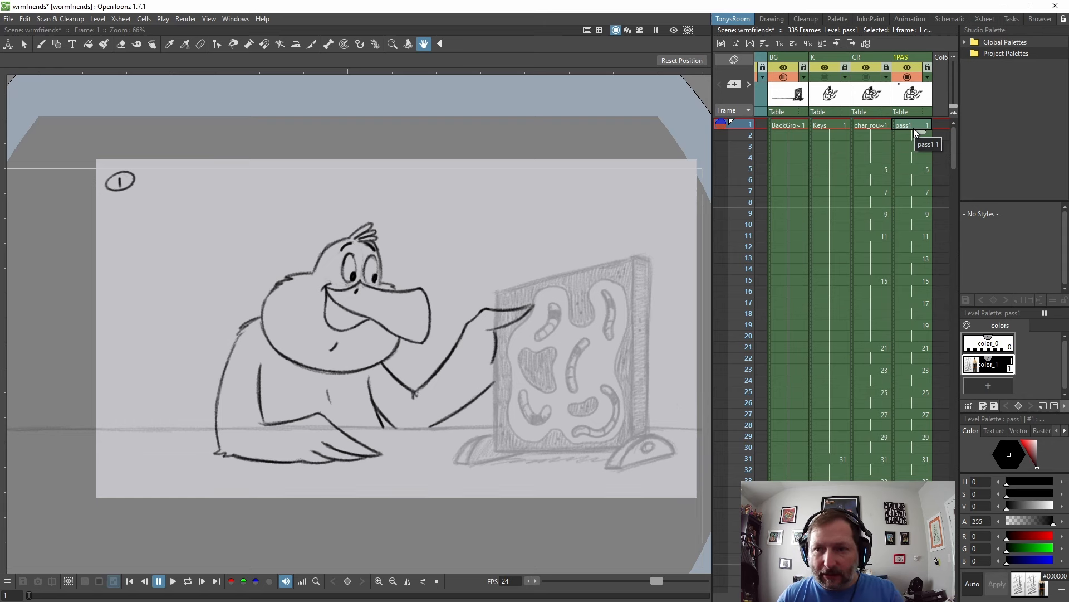
pyautogui.click(913, 145)
pyautogui.click(910, 126)
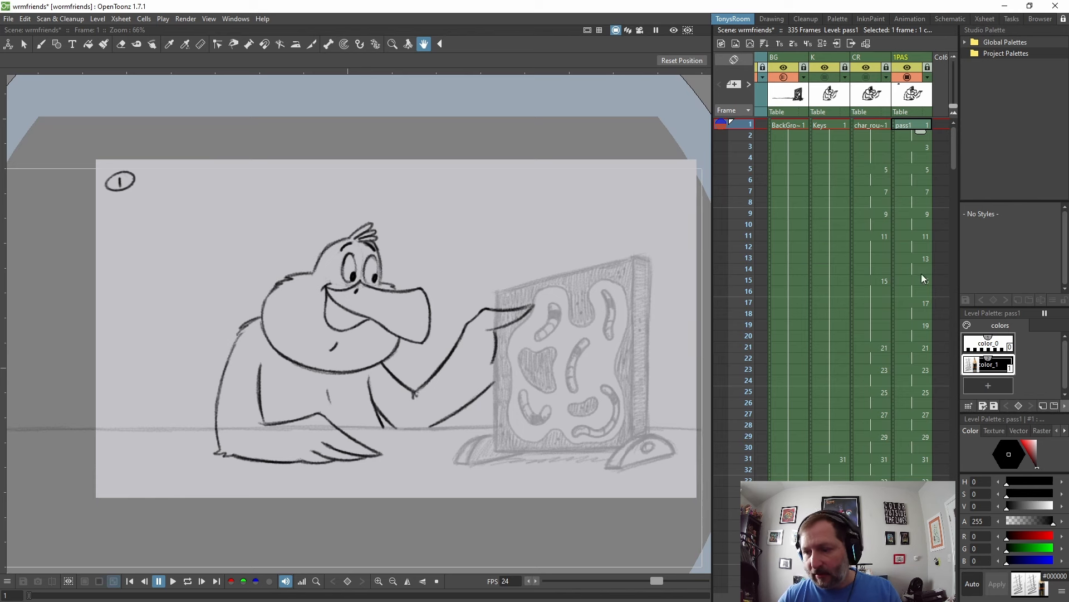
# - Recheck the opening 1PAS drawings through frames 9 and 11, and look over how the column is exposed down past frame 100
pyautogui.click(912, 147)
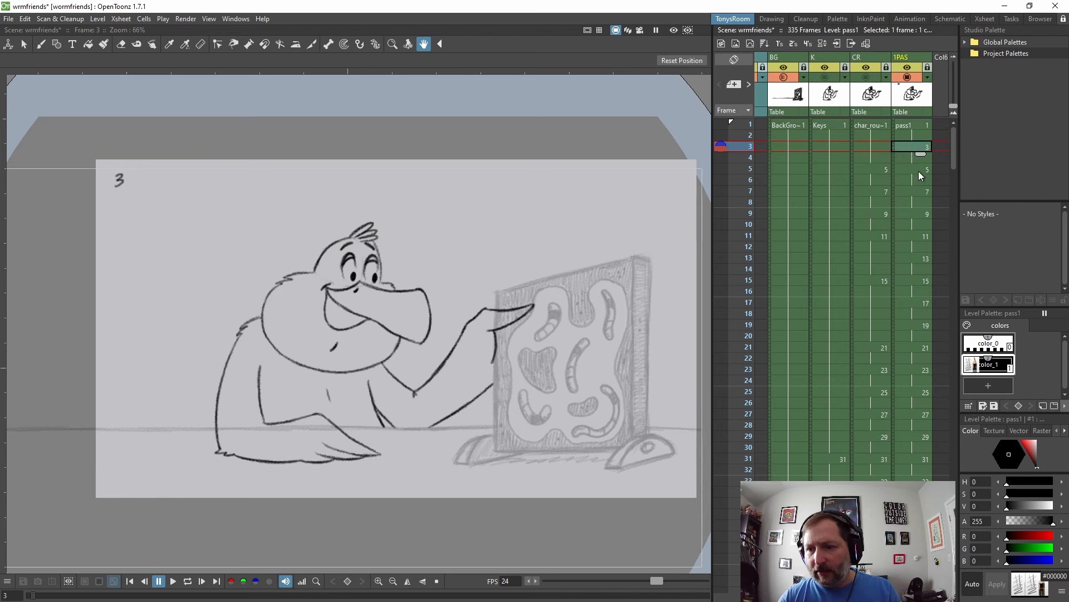
pyautogui.click(918, 170)
pyautogui.click(916, 126)
pyautogui.click(918, 149)
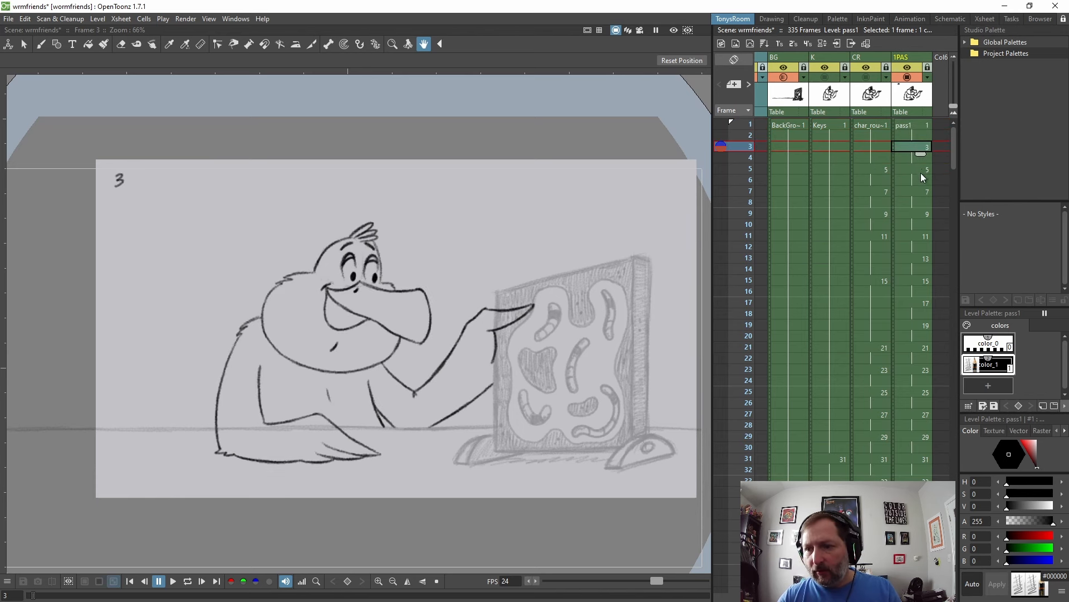
pyautogui.click(921, 172)
pyautogui.click(922, 214)
pyautogui.click(921, 234)
pyautogui.scroll(-5, 921, 235)
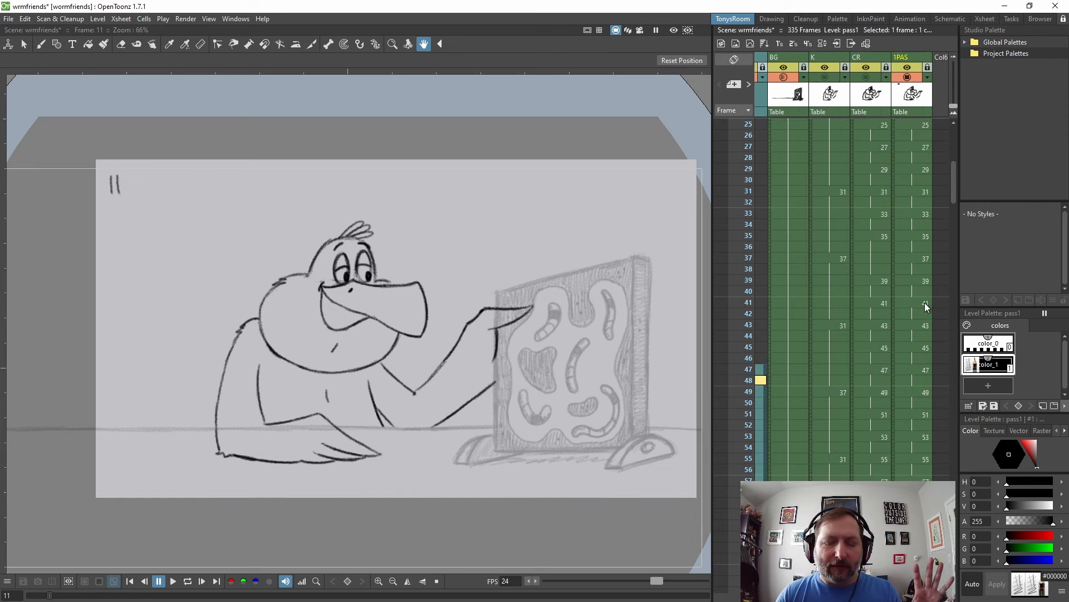
pyautogui.scroll(-5, 921, 302)
pyautogui.scroll(10, 922, 309)
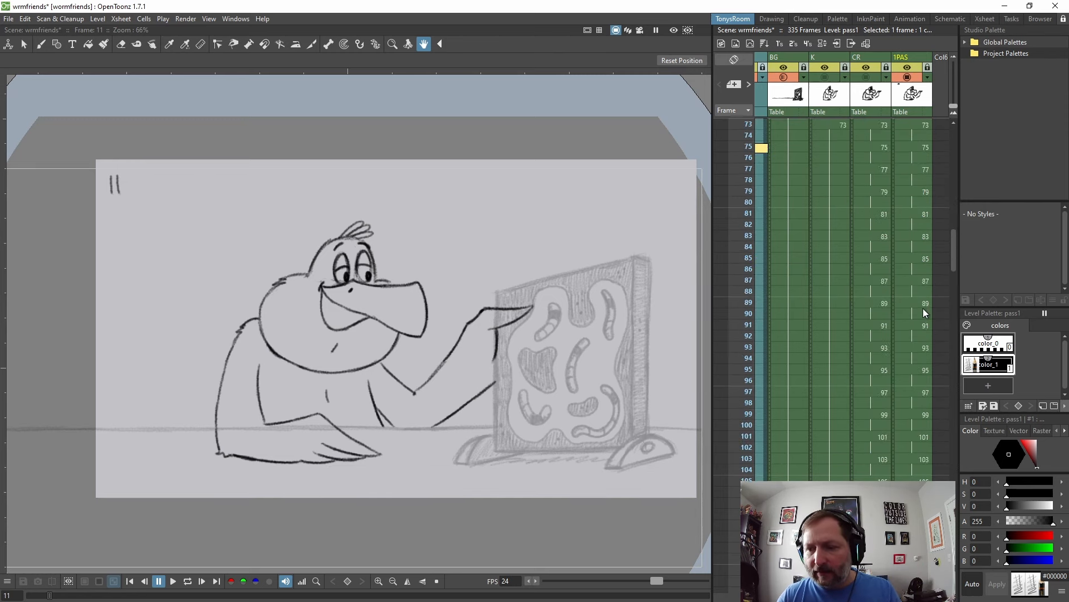
# - Step through the first-pass drawings in the 1PAS column from frame 1 to frame 29
pyautogui.click(913, 125)
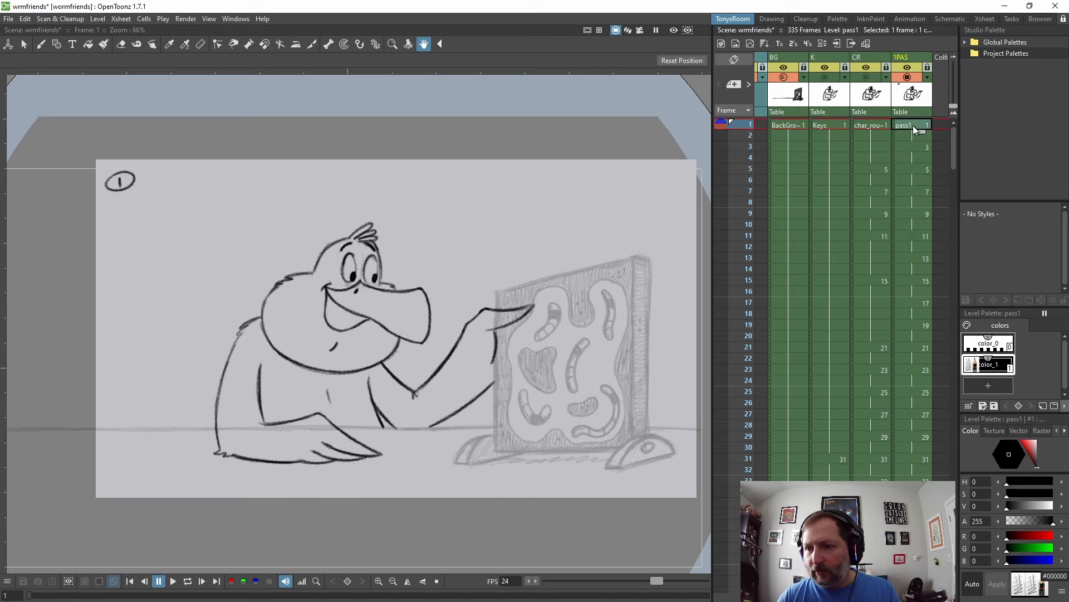
pyautogui.press('.')
pyautogui.press('.')
pyautogui.press('.')
pyautogui.press('.')
pyautogui.press('.')
pyautogui.press('.')
pyautogui.press('.')
pyautogui.press('.')
pyautogui.press('.')
pyautogui.press('.')
pyautogui.press('.')
pyautogui.press('.')
pyautogui.press('.')
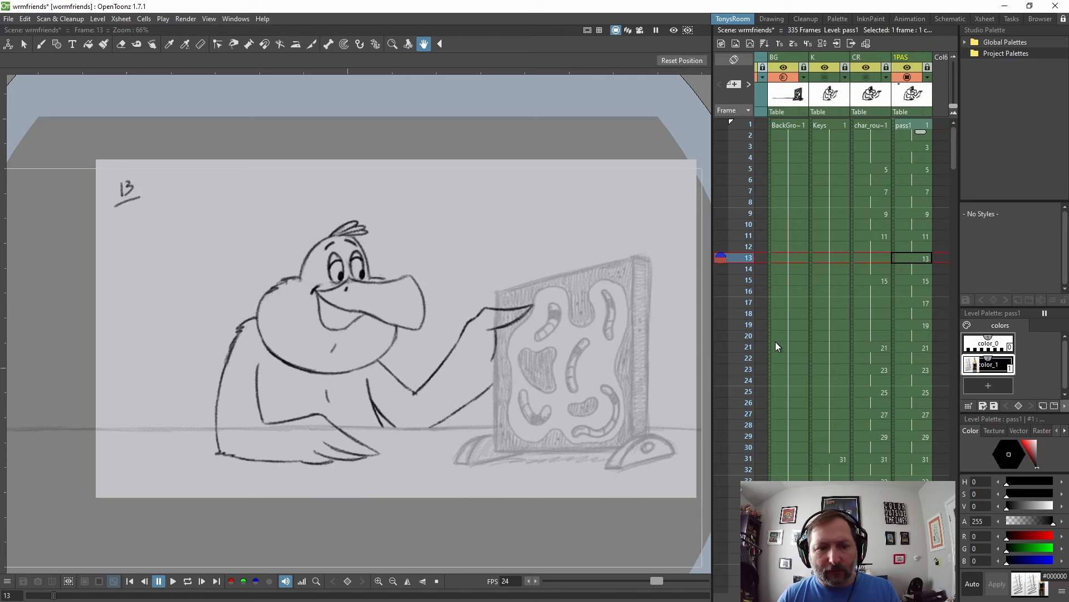
pyautogui.press('.')
pyautogui.press('.')
pyautogui.press('.')
pyautogui.press('.')
pyautogui.press('.')
pyautogui.press('.')
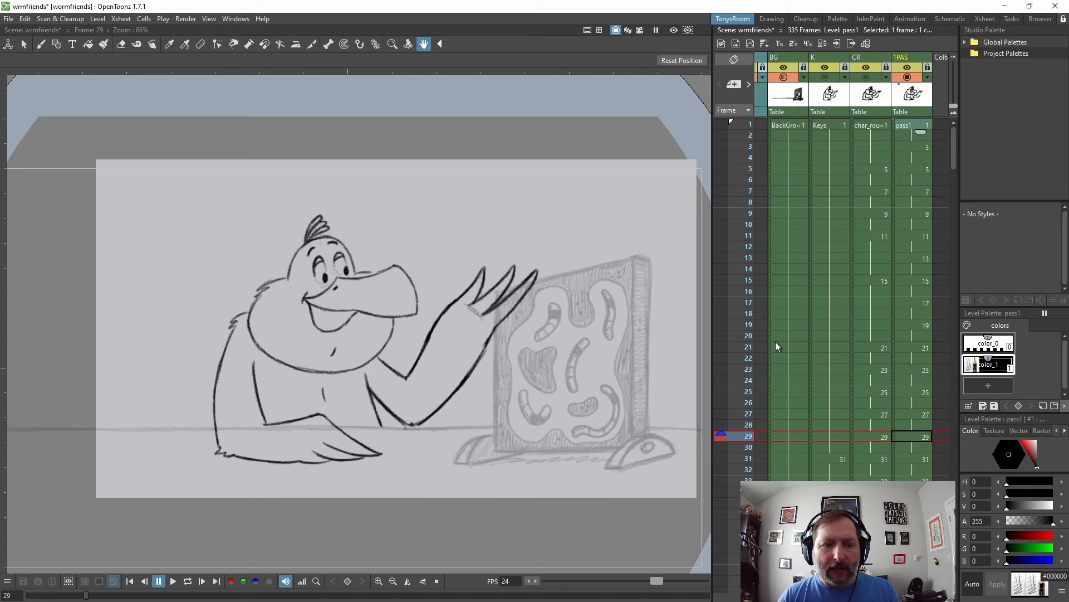
# - Follow the first-pass character drawings in the 1PAS column from frame 29 through the arm movement to frame 75
pyautogui.press('.')
pyautogui.press('.')
pyautogui.press('.')
pyautogui.press('.')
pyautogui.press('.')
pyautogui.press('.')
pyautogui.press('.')
pyautogui.press('.')
pyautogui.press('.')
pyautogui.press('.')
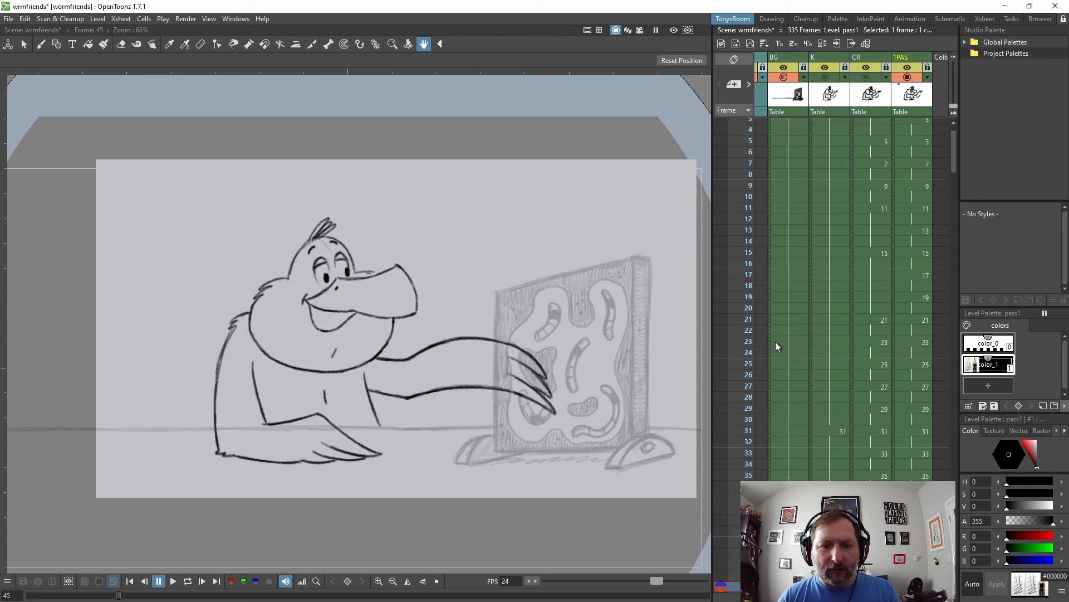
pyautogui.press('.')
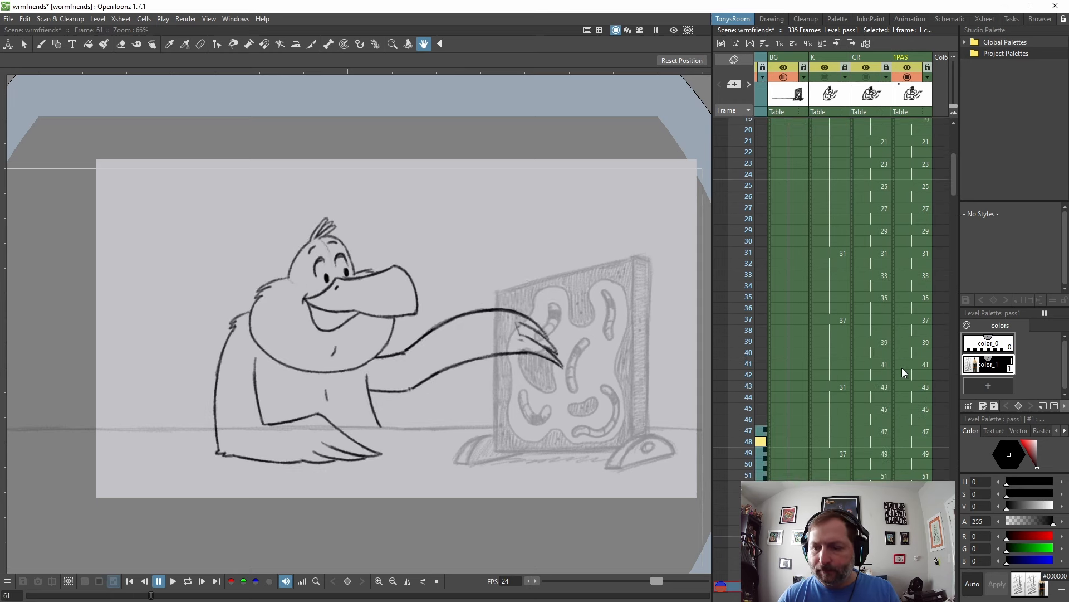
pyautogui.press('.')
pyautogui.press('.')
pyautogui.press('.')
pyautogui.press('.')
pyautogui.press('.')
pyautogui.press('.')
pyautogui.press('.')
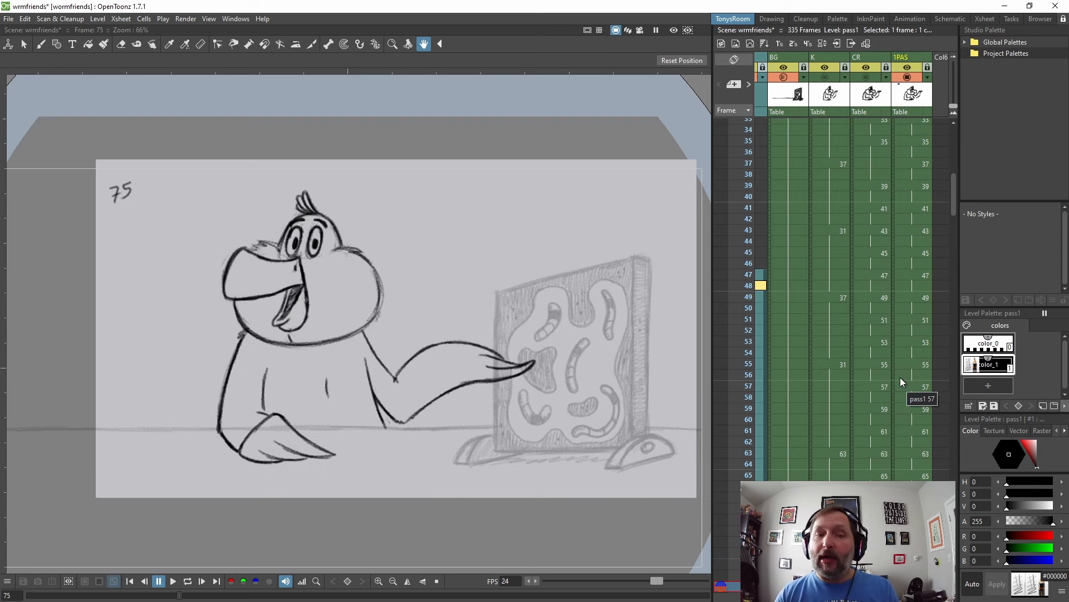
# - Examine the first-pass head turn in the 1PAS column from frame 75 to frame 97
pyautogui.scroll(-2, 900, 377)
pyautogui.press('.')
pyautogui.press('.')
pyautogui.press('.')
pyautogui.press('.')
pyautogui.press('.')
pyautogui.press('.')
pyautogui.press('.')
pyautogui.press('.')
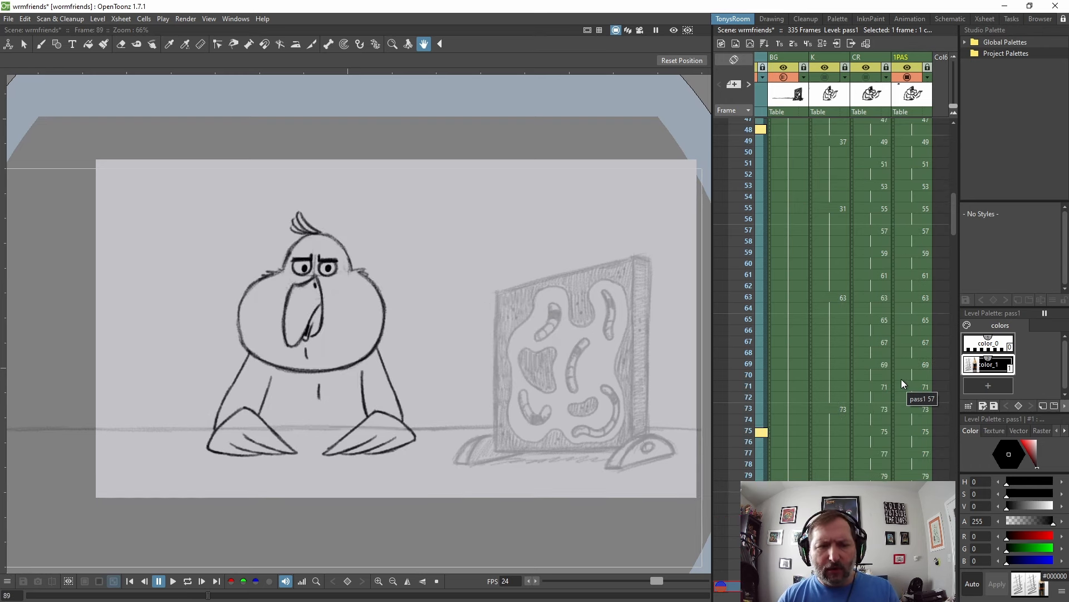
pyautogui.press('.')
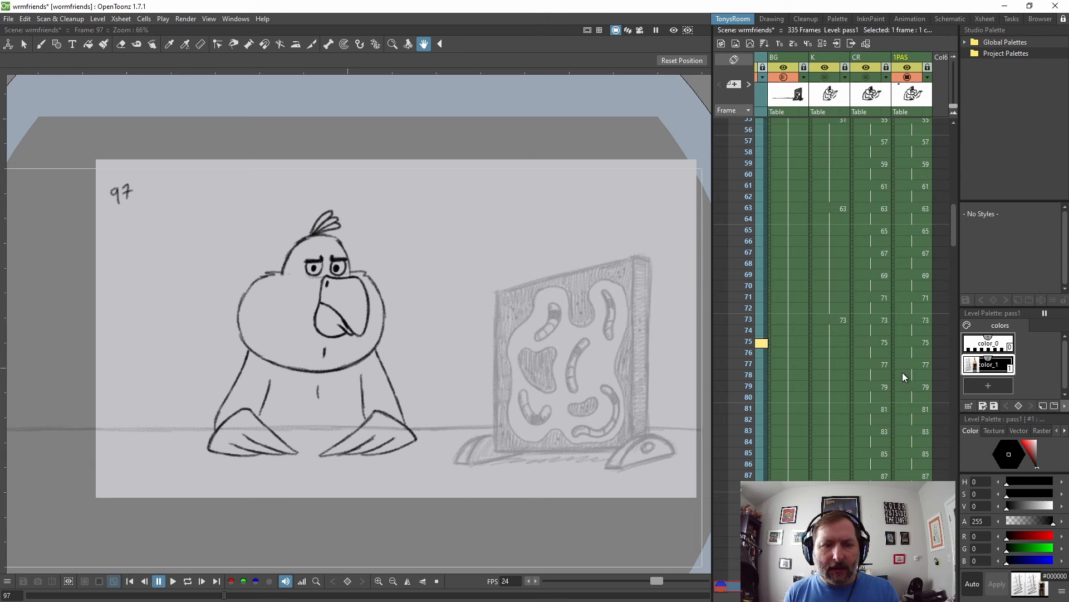
# - Step through the first-pass character drawings in the 1PAS column from frame 97 past frame 139 to frame 271
pyautogui.press('.')
pyautogui.press('.')
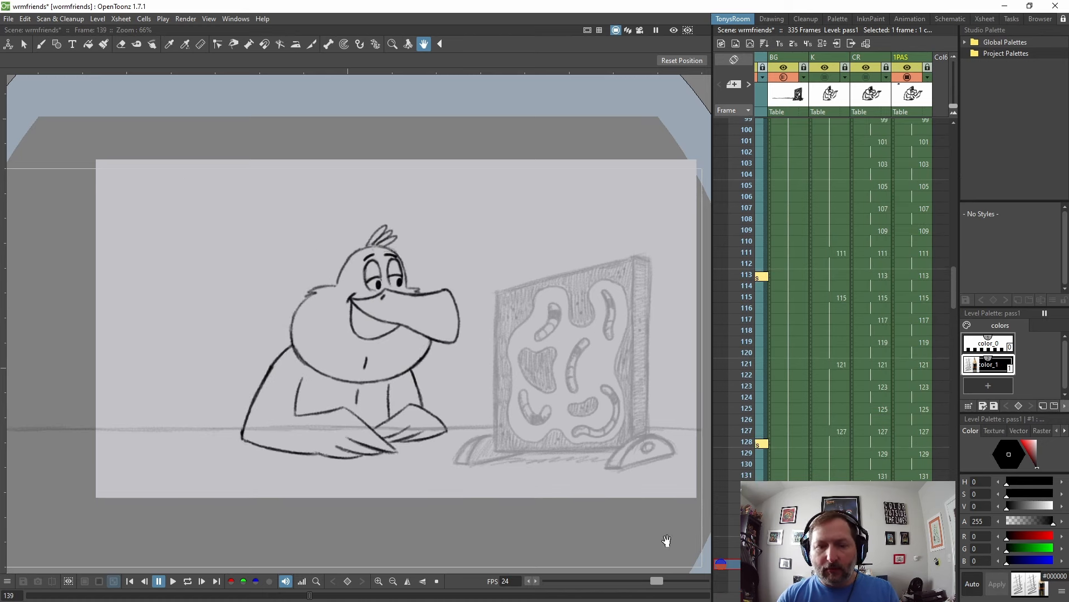
pyautogui.click(914, 251)
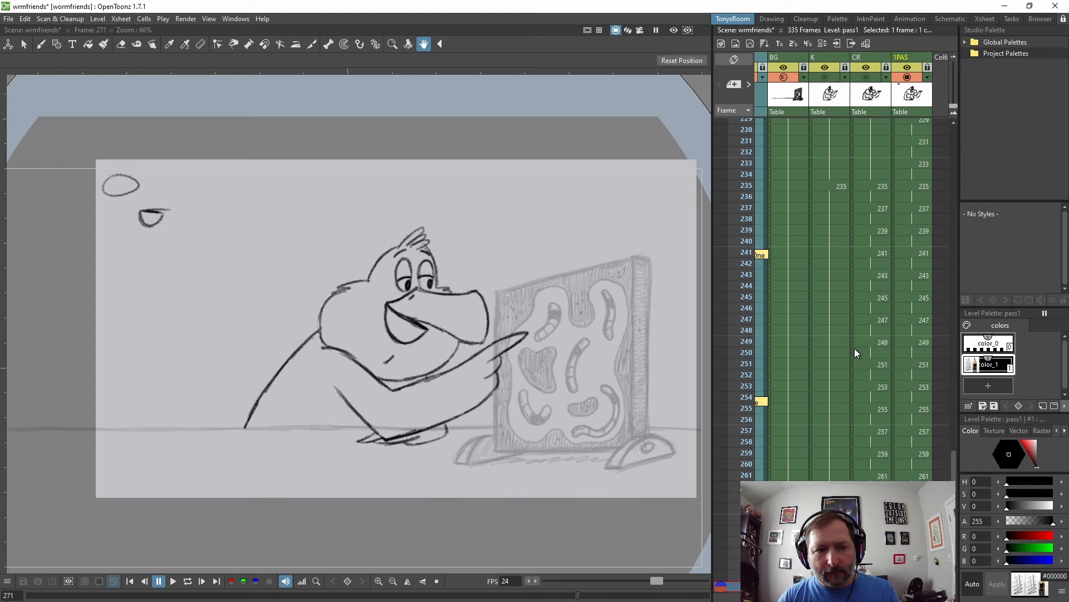
# - Examine up close the small corner sketches and notes on the first-pass drawings between frames 267 and 305
pyautogui.moveTo(149, 234); pyautogui.dragTo(317, 299)
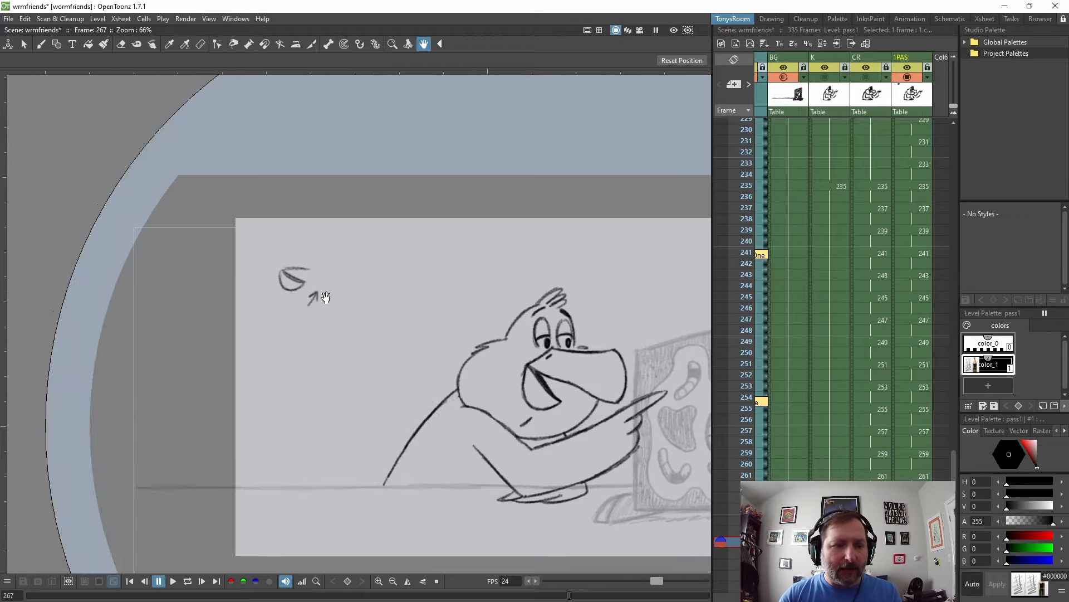
pyautogui.scroll(3, 315, 299)
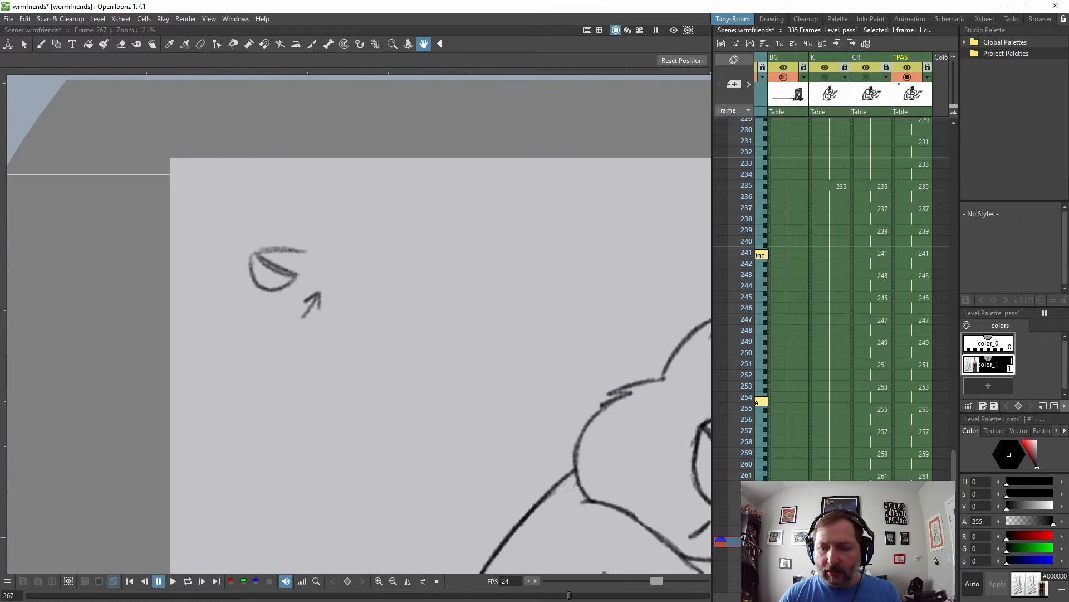
pyautogui.scroll(-2, 334, 287)
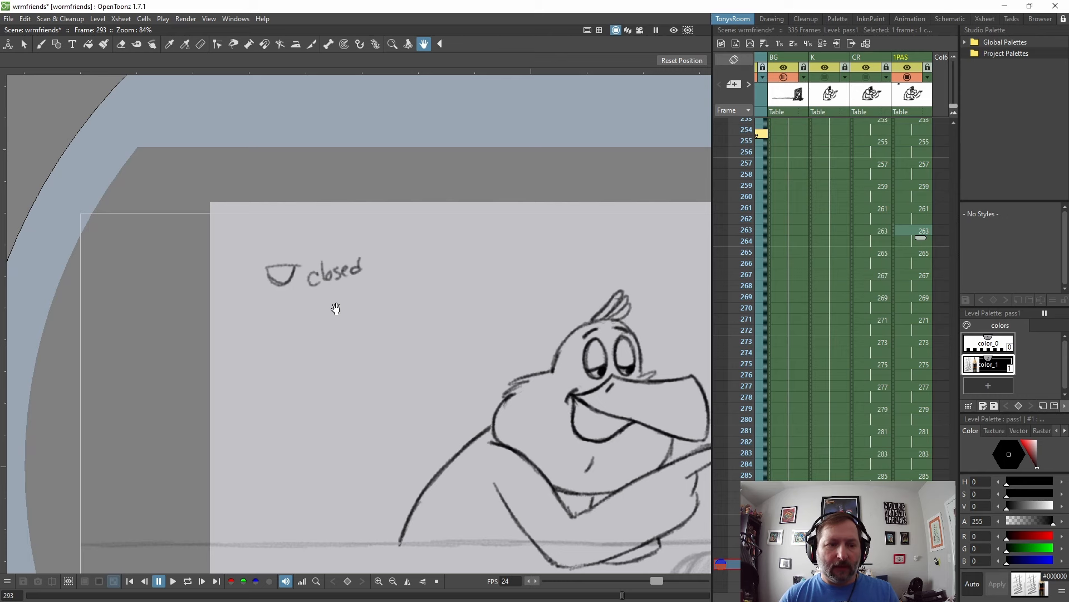
pyautogui.scroll(-3, 370, 285)
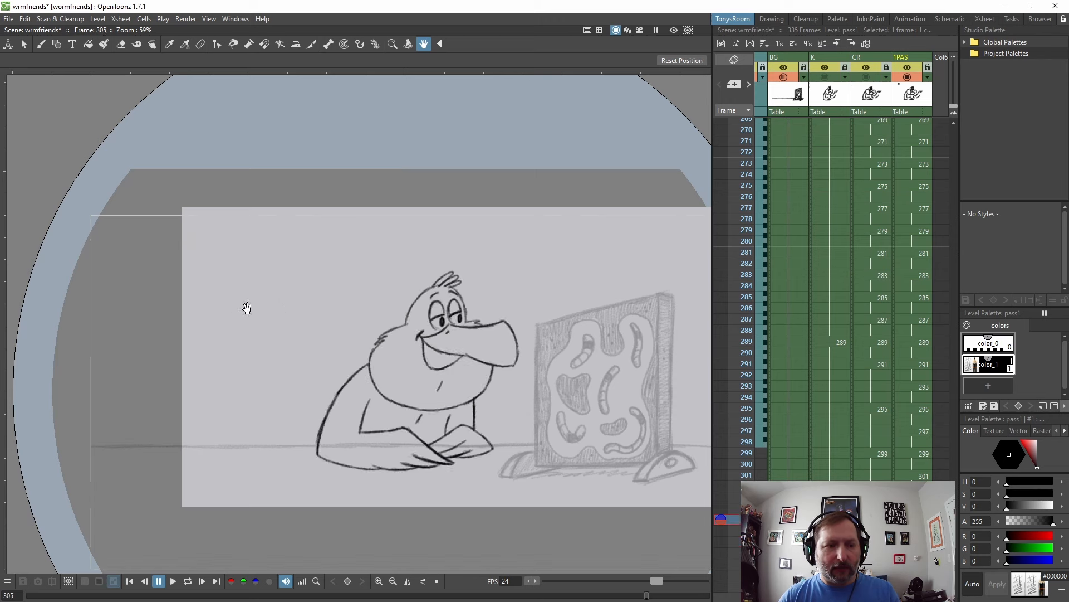
# - Inspect the hold note on the frame 307 drawing, and check the final 1PAS drawing at frame 311 and its exposure
pyautogui.scroll(2, 267, 293)
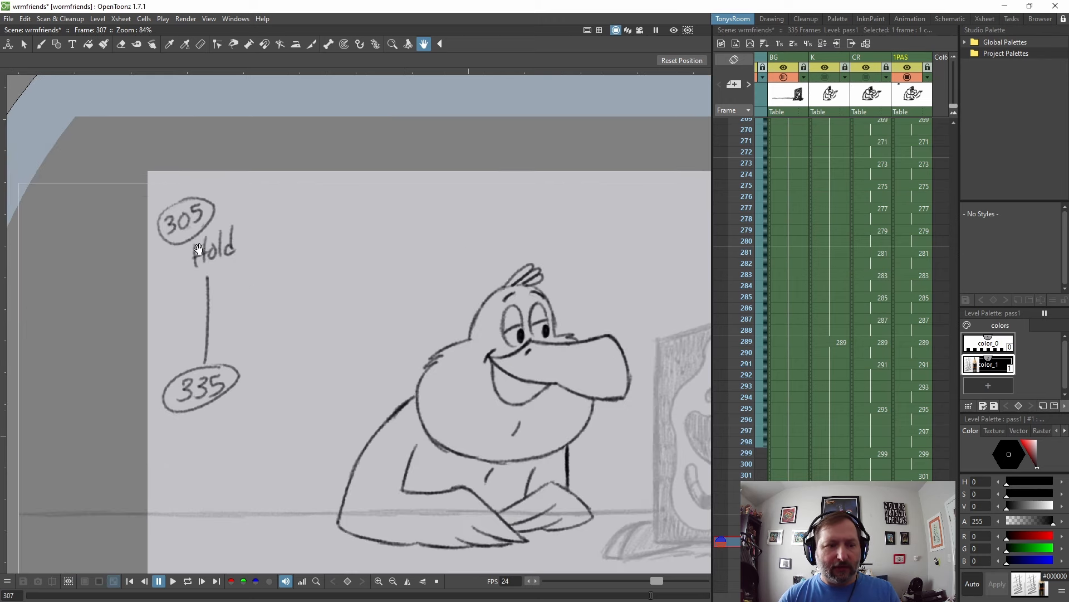
pyautogui.scroll(-2, 904, 383)
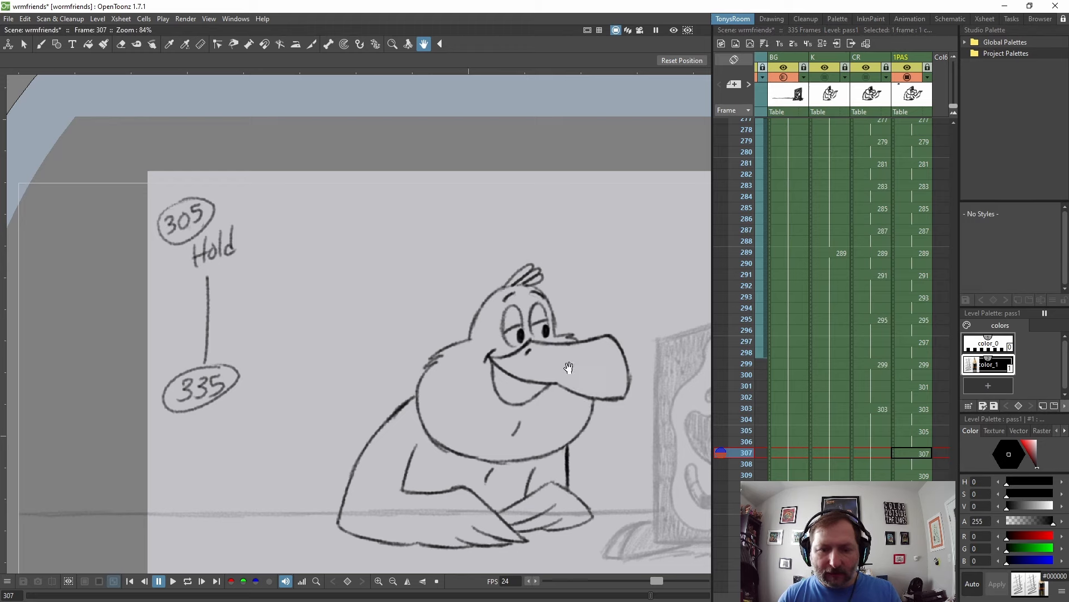
pyautogui.moveTo(568, 368); pyautogui.dragTo(506, 299)
pyautogui.click(918, 408)
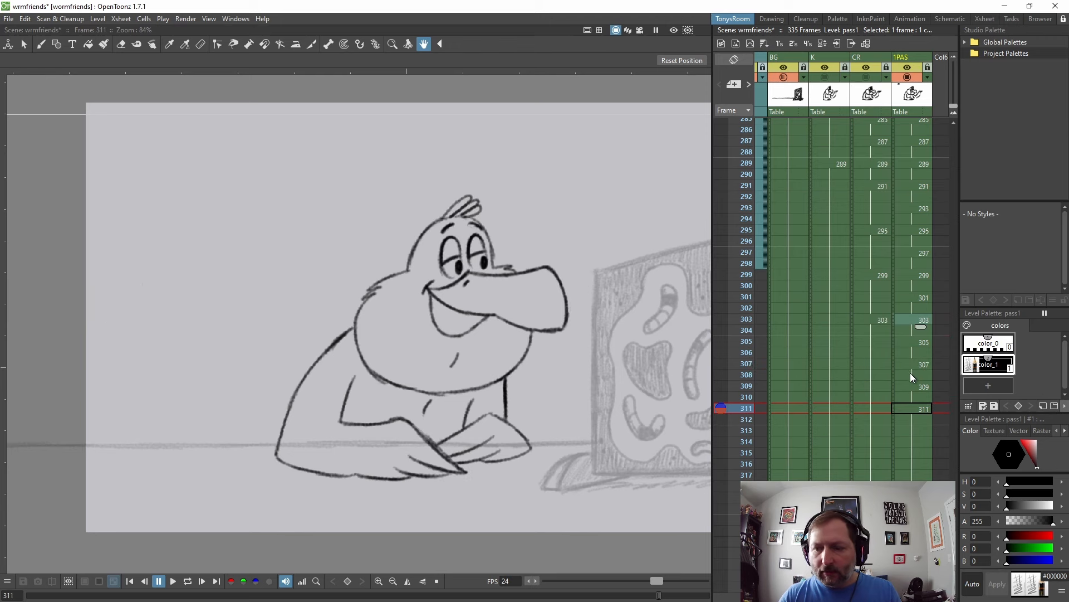
pyautogui.scroll(-2, 470, 219)
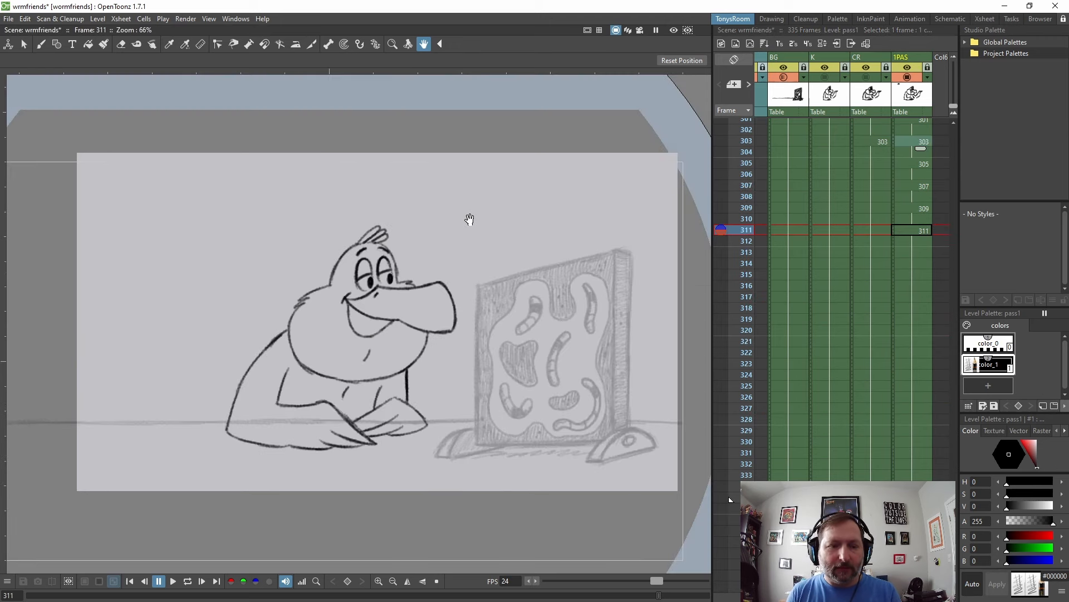